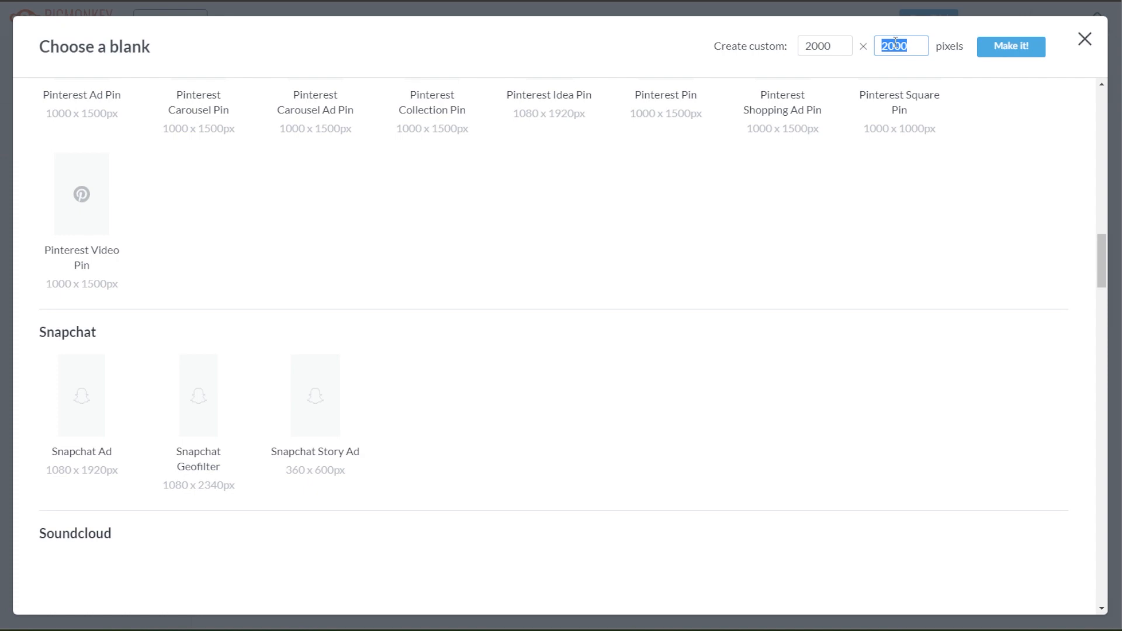
# Create the custom 2000 x 2000 pixel blank and add a text box reading CREATOR.
pyautogui.click(1008, 52)
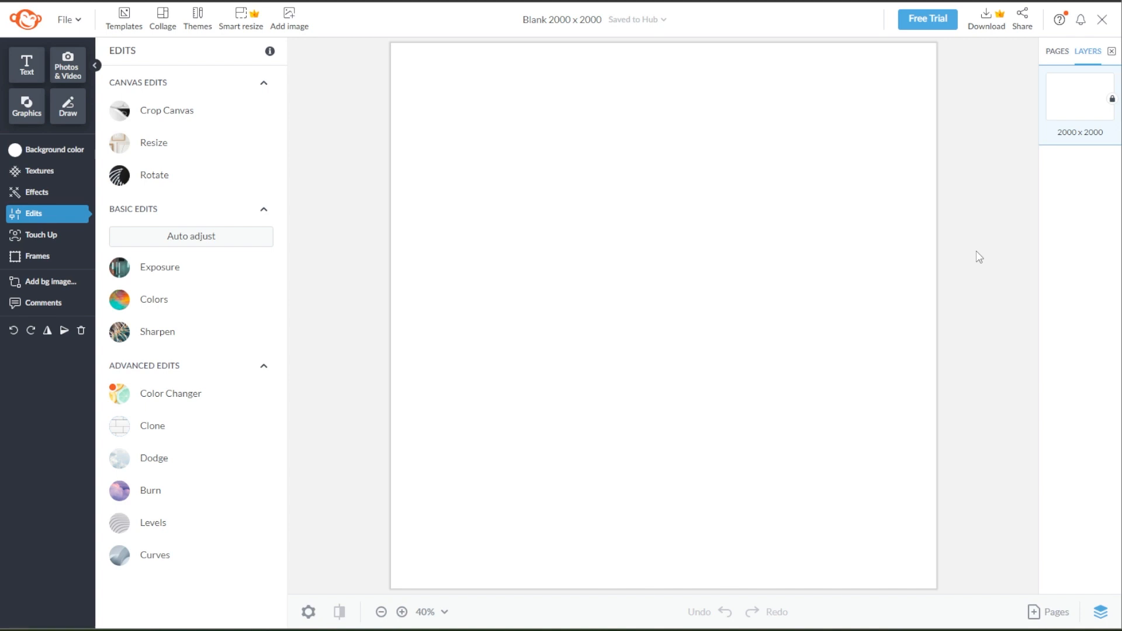
pyautogui.click(37, 83)
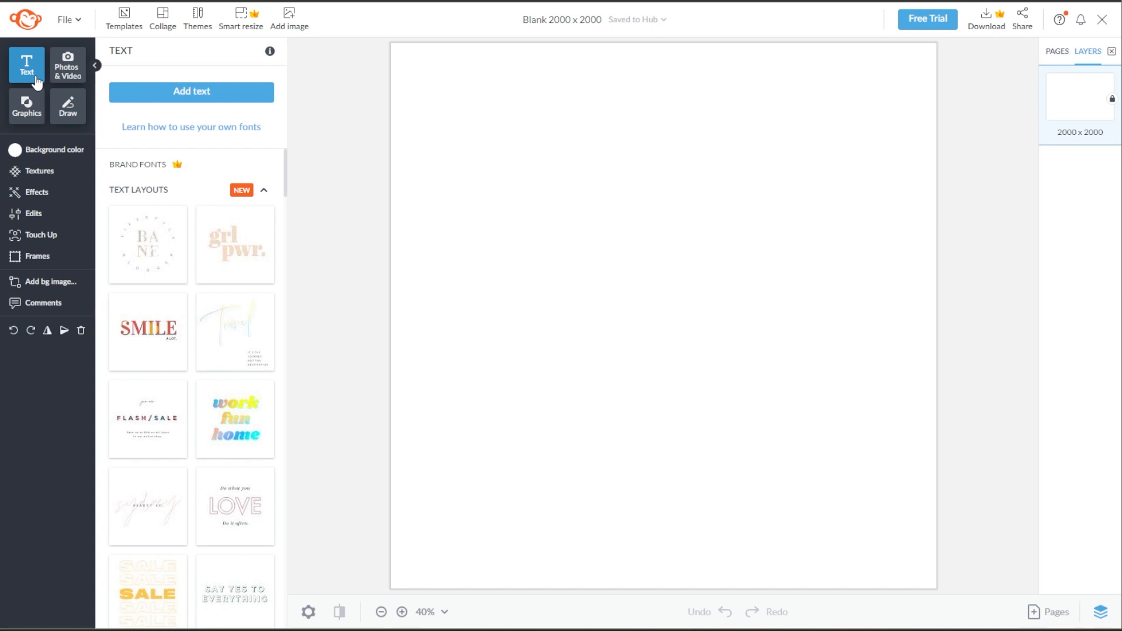
pyautogui.click(194, 92)
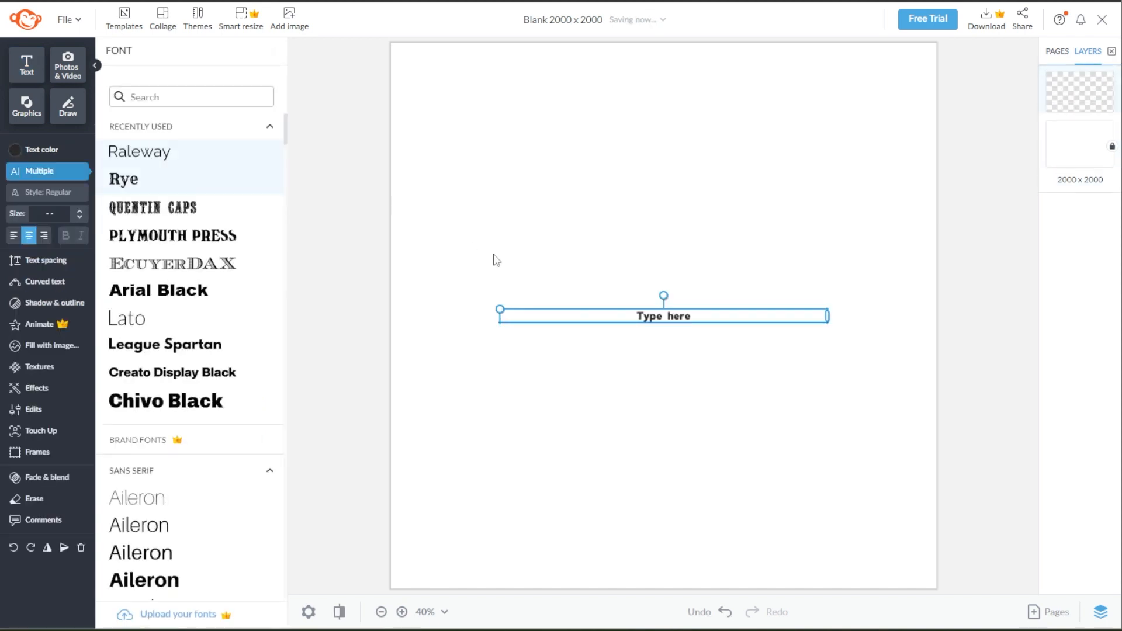
pyautogui.click(667, 316)
pyautogui.write('creator')
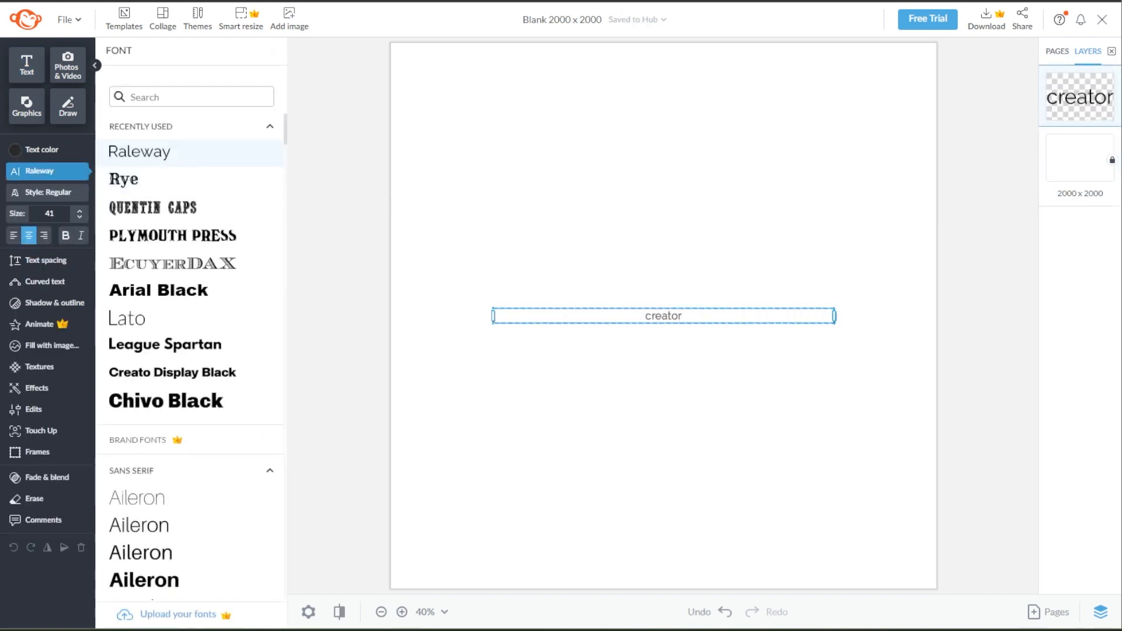
pyautogui.hotkey('ctrl', 'a')
pyautogui.write('CREATOR')
pyautogui.hotkey('ctrl', 'a')
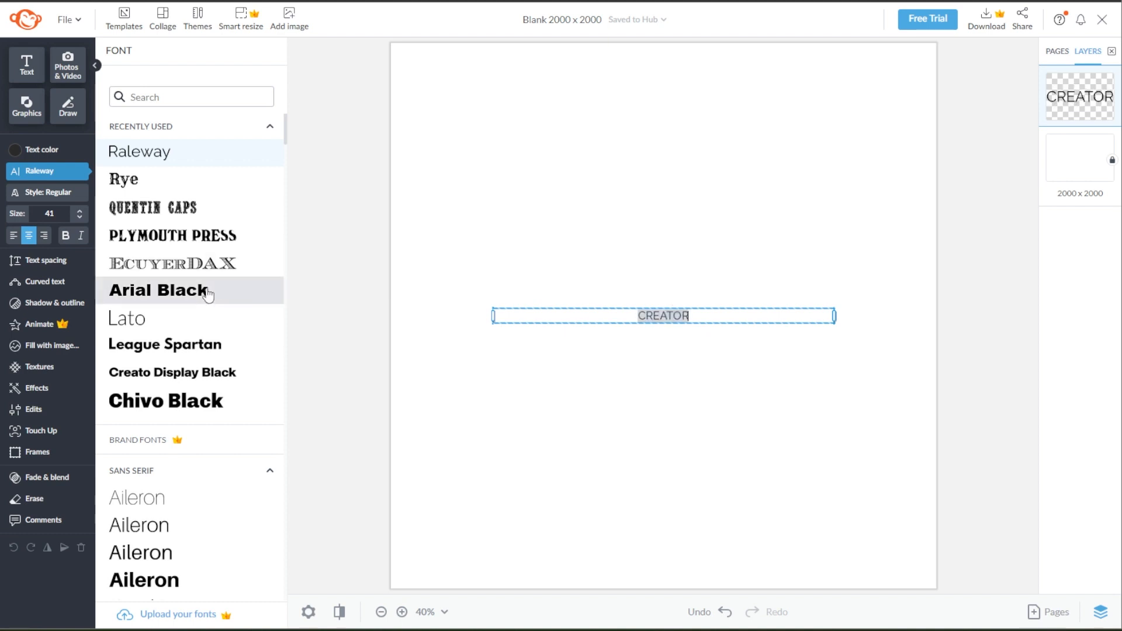
# Set the CREATOR text in Arial Black, enlarge it to about size 265 and position it above the canvas centre.
pyautogui.click(209, 293)
pyautogui.moveTo(494, 316); pyautogui.dragTo(413, 223)
pyautogui.click(764, 369)
pyautogui.moveTo(591, 278); pyautogui.dragTo(637, 277)
pyautogui.click(758, 457)
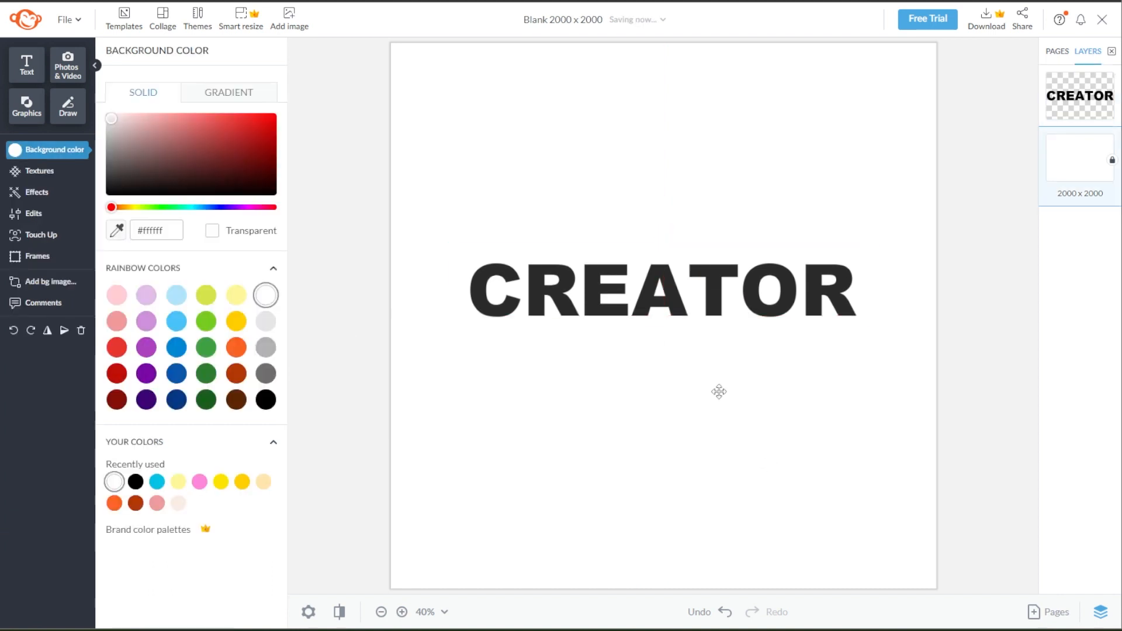
pyautogui.hotkey('ctrl', 'z')
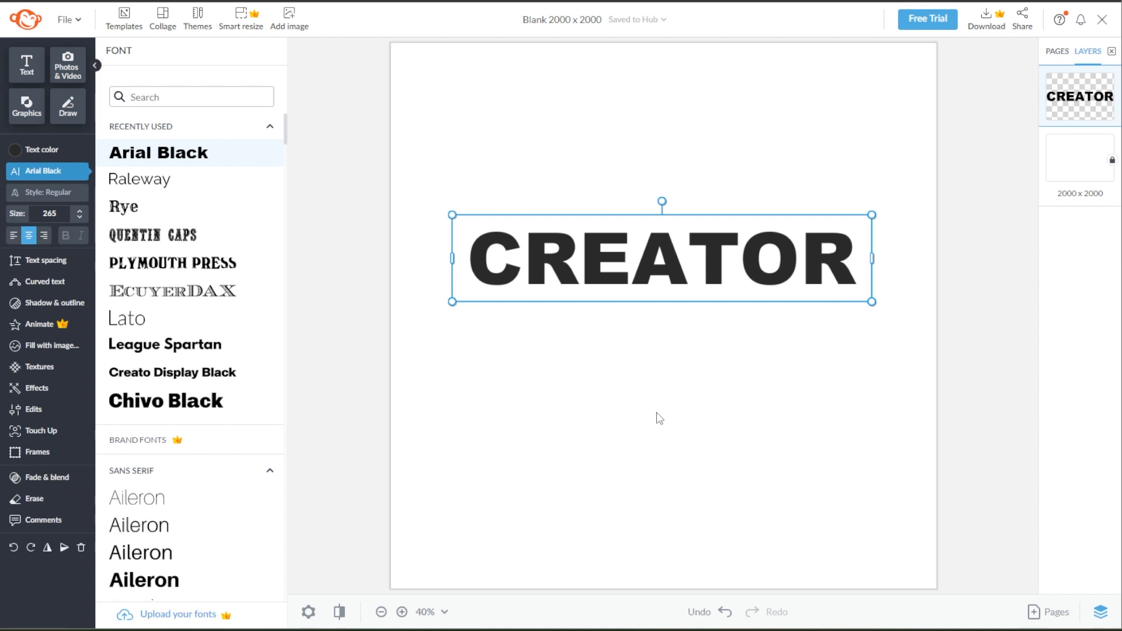
# Fill the CREATOR text with the colourful paint-splatter image from the computer.
pyautogui.click(651, 272)
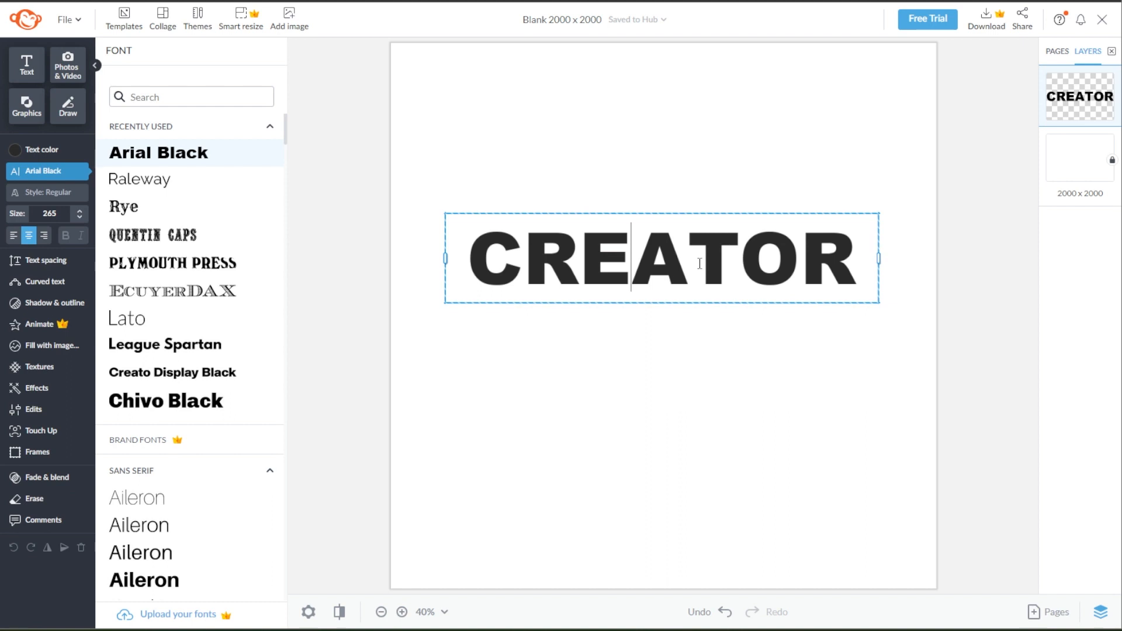
pyautogui.click(1099, 106)
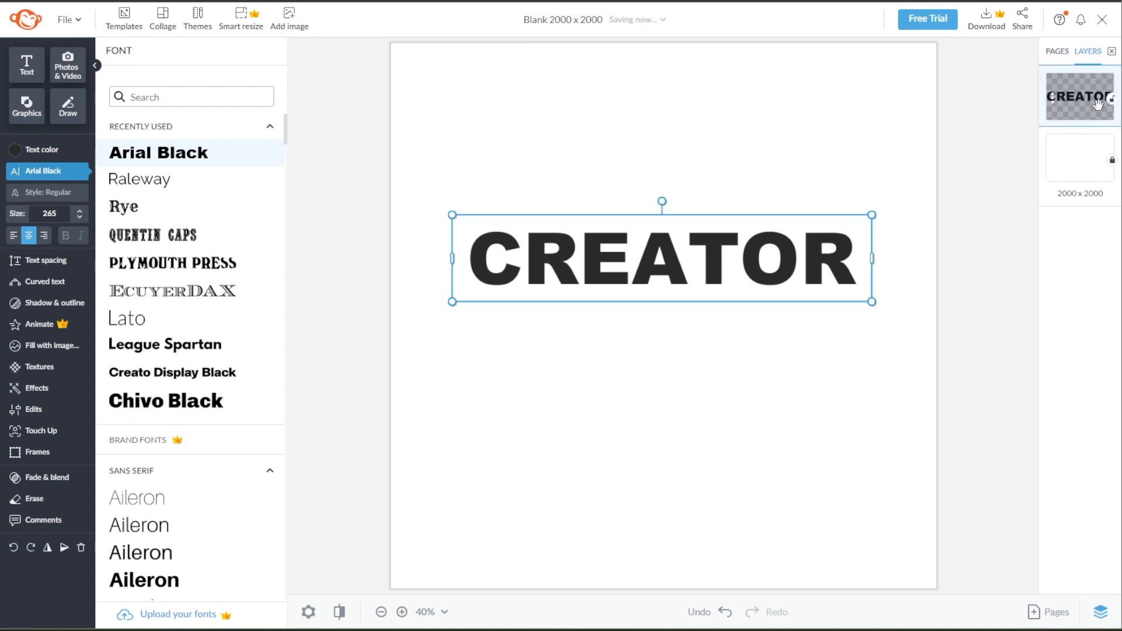
pyautogui.click(52, 349)
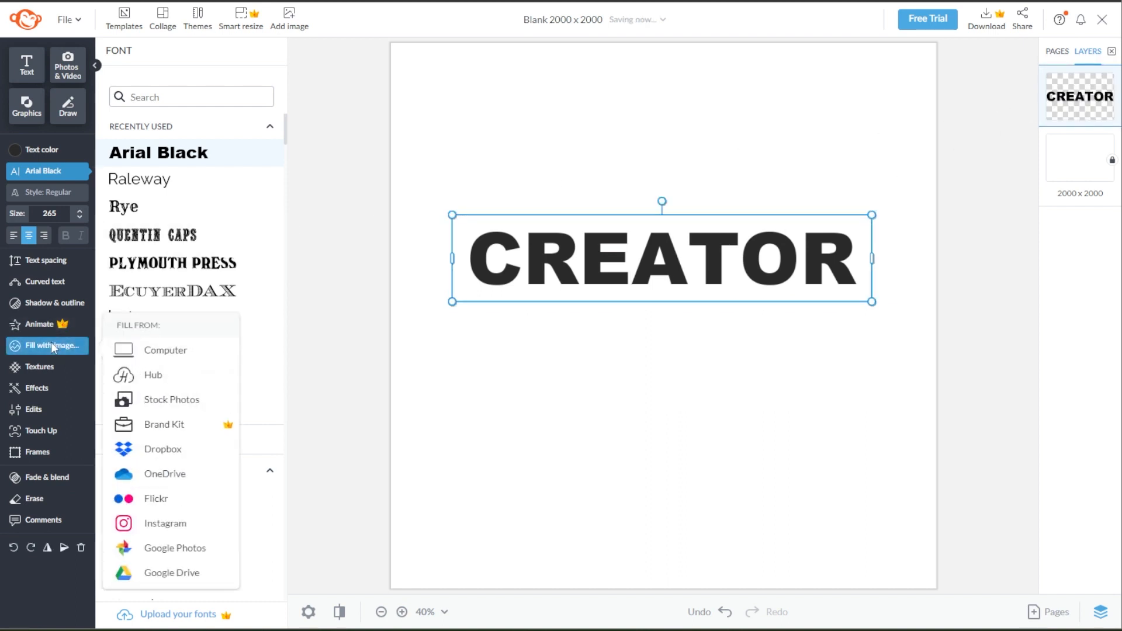
pyautogui.click(186, 356)
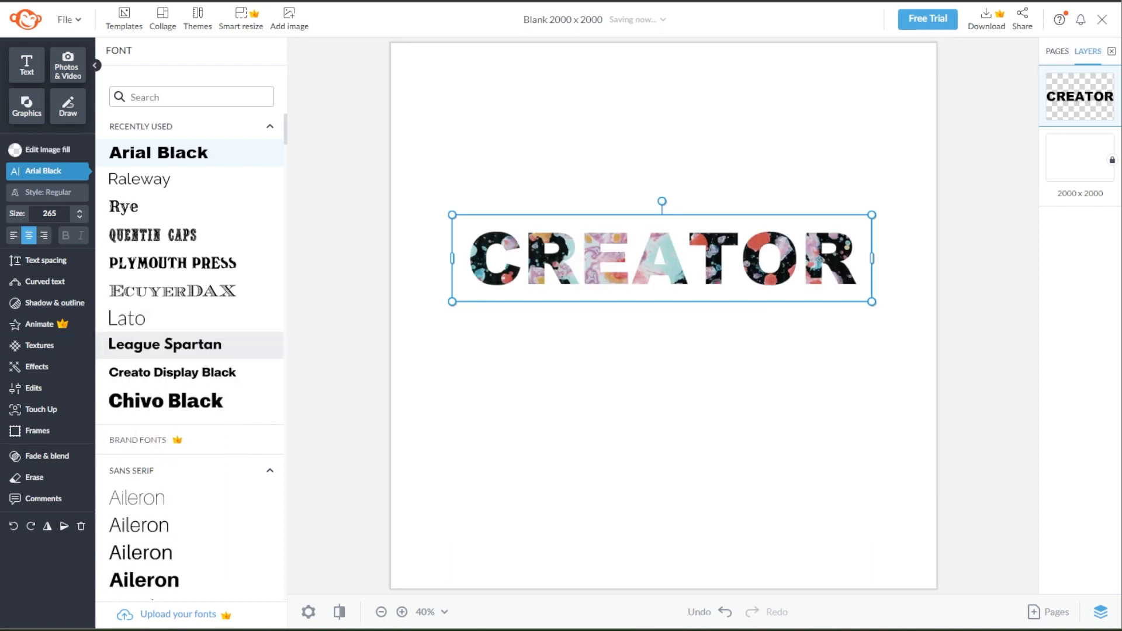
pyautogui.click(483, 421)
pyautogui.click(516, 277)
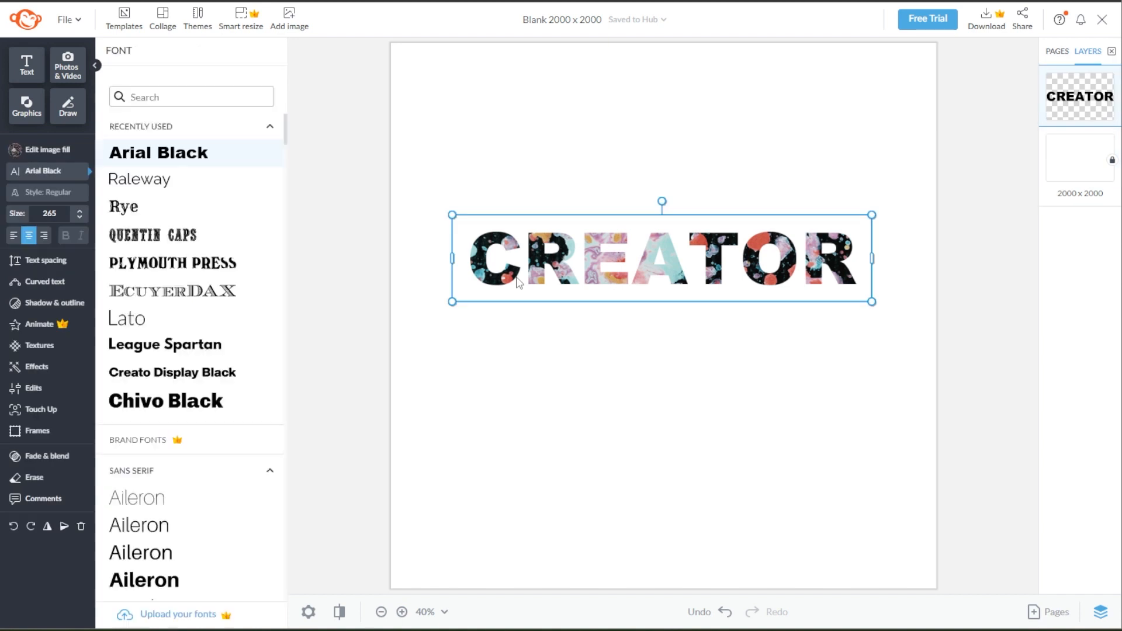
# Lower the saturation of the CREATOR text's image fill, and enlarge and reposition the splatter image behind the letters.
pyautogui.click(73, 151)
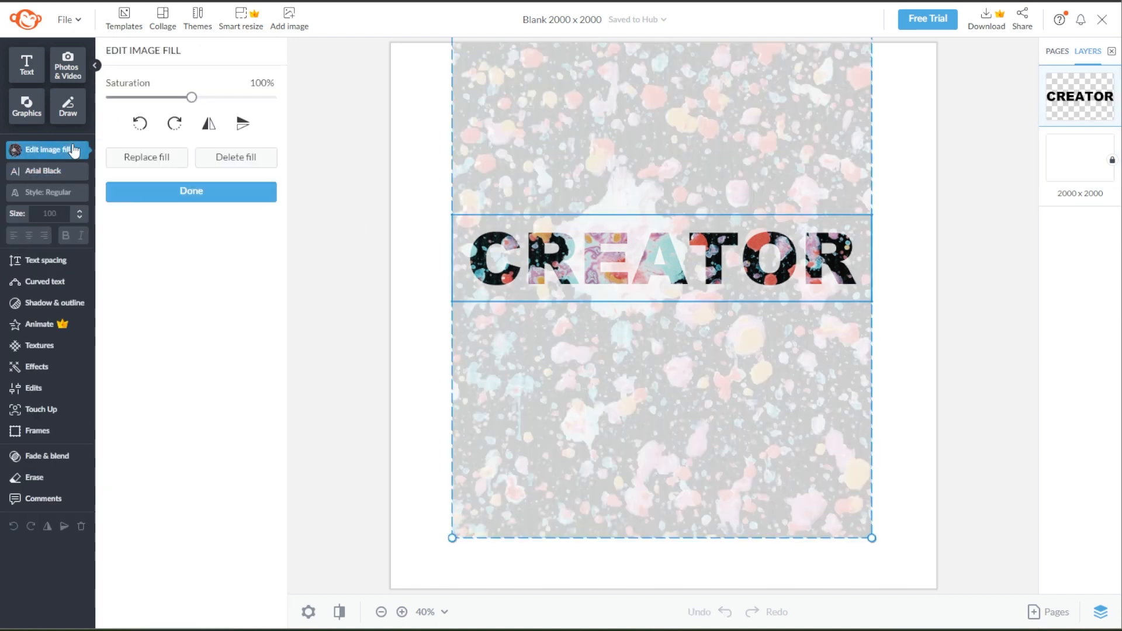
pyautogui.moveTo(192, 97)
pyautogui.mouseDown()
pyautogui.moveTo(231, 97)
pyautogui.moveTo(171, 100)
pyautogui.mouseUp()
pyautogui.moveTo(619, 369); pyautogui.dragTo(617, 330)
pyautogui.moveTo(412, 540); pyautogui.dragTo(389, 538)
pyautogui.moveTo(818, 450)
pyautogui.mouseDown()
pyautogui.moveTo(824, 424)
pyautogui.moveTo(822, 434)
pyautogui.mouseUp()
pyautogui.moveTo(877, 589); pyautogui.dragTo(937, 590)
pyautogui.moveTo(574, 412); pyautogui.dragTo(572, 378)
pyautogui.click(1005, 512)
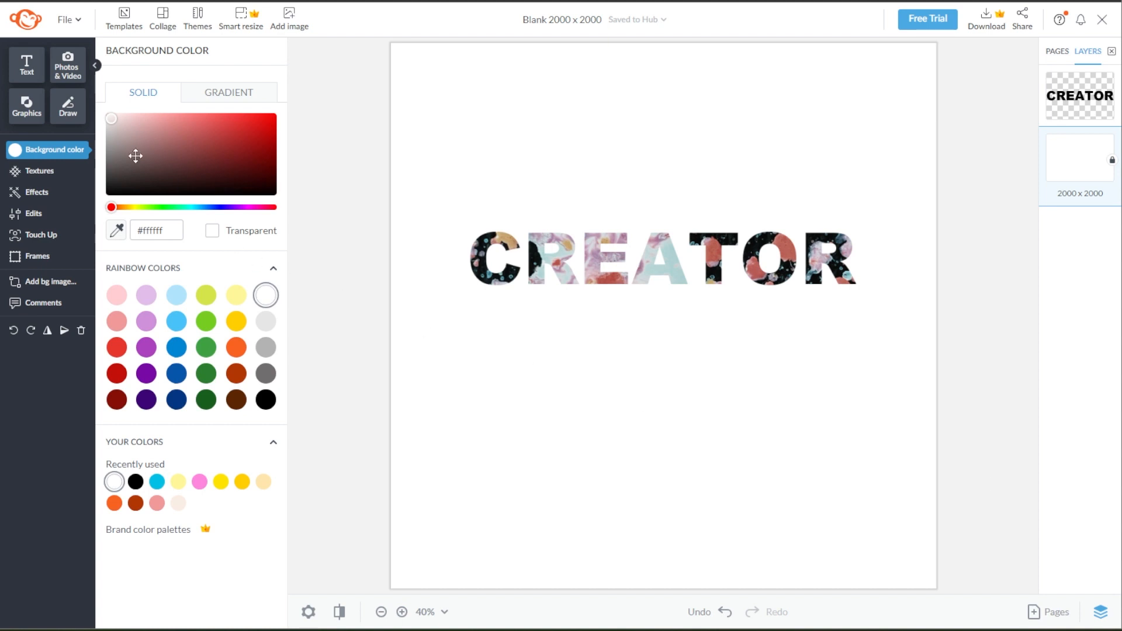
# Place the uploaded paint-splatter image on the canvas as a new layer above the CREATOR text.
pyautogui.click(77, 85)
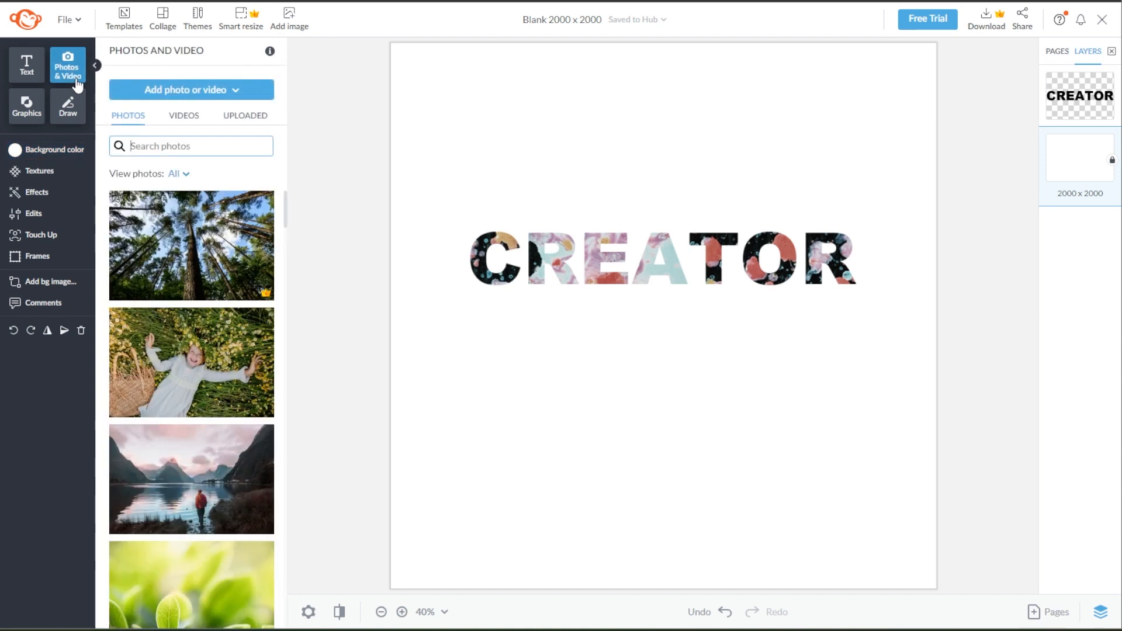
pyautogui.scroll(-5, 258, 303)
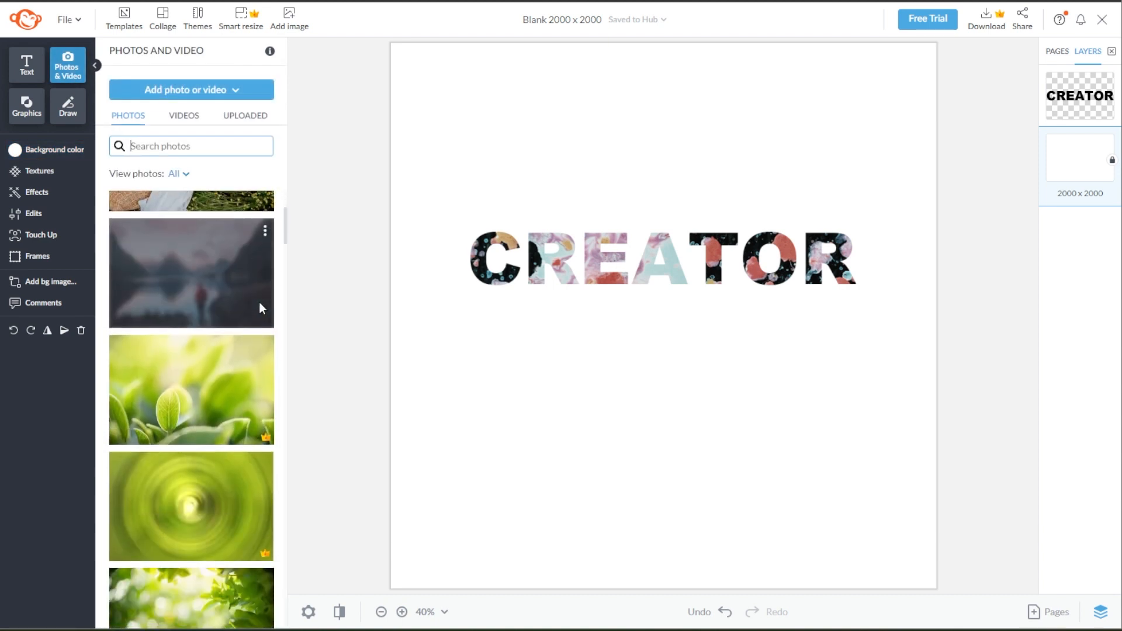
pyautogui.scroll(-8, 258, 302)
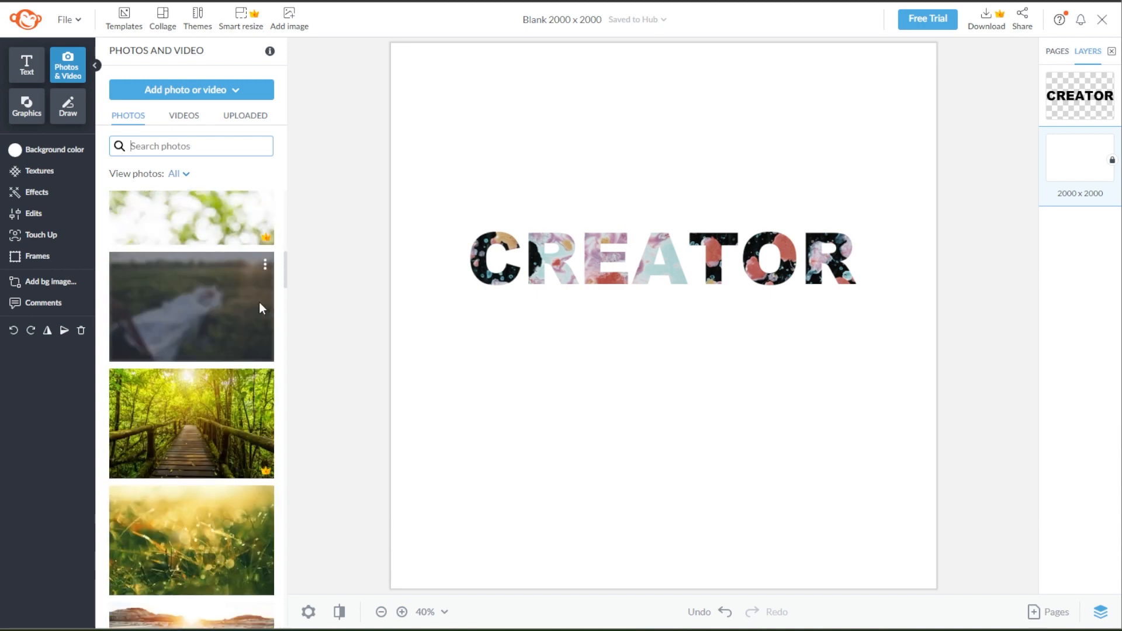
pyautogui.click(203, 85)
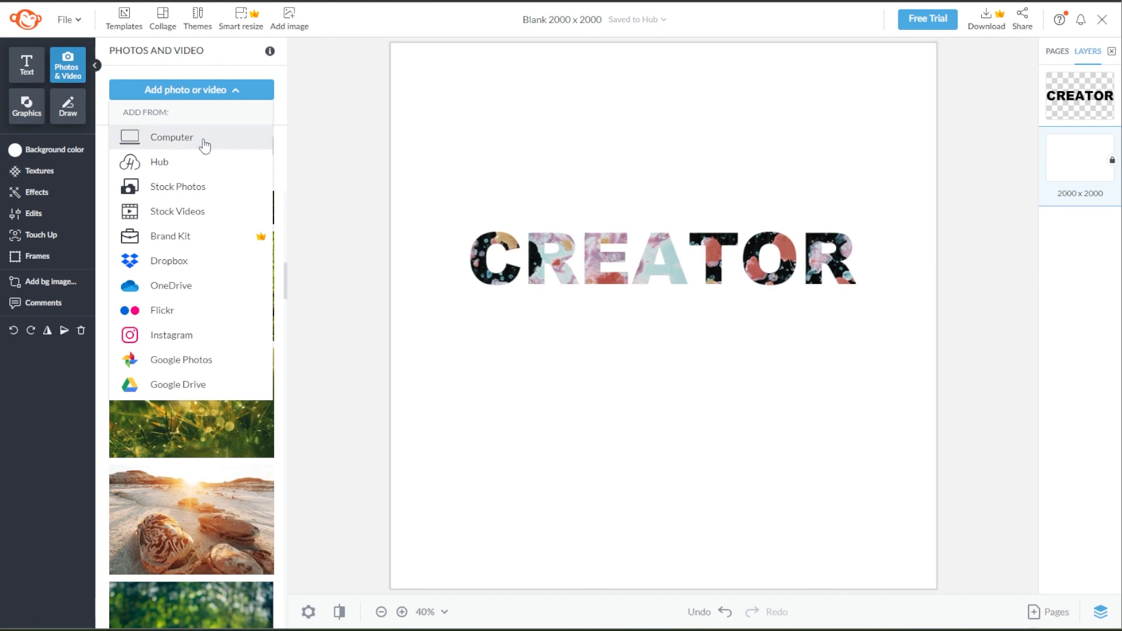
pyautogui.click(204, 141)
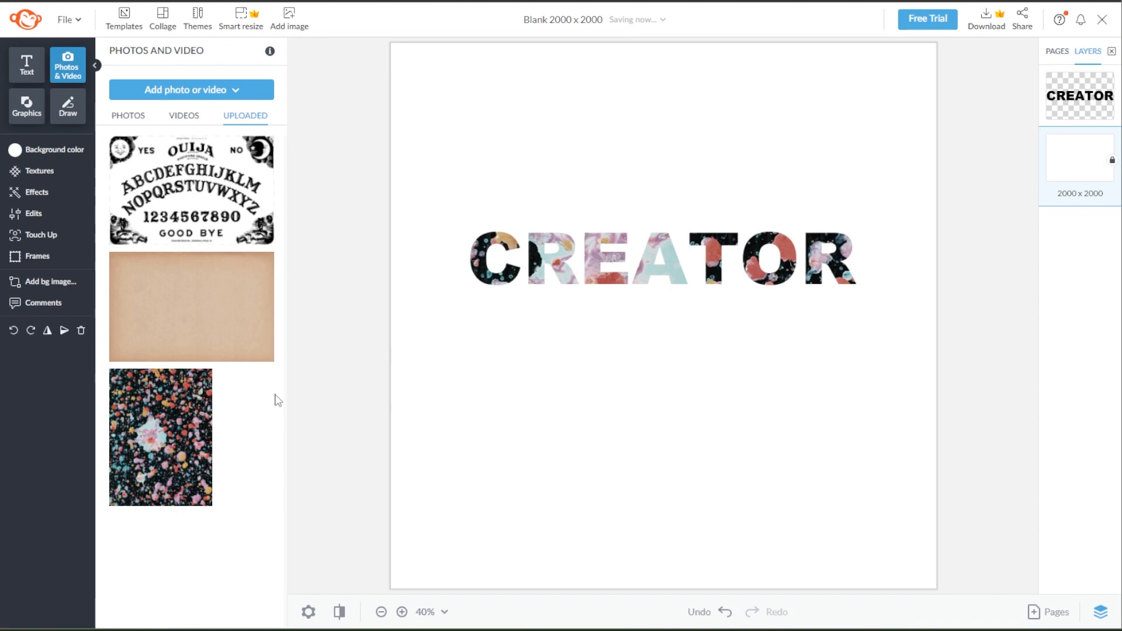
pyautogui.moveTo(162, 435)
pyautogui.moveTo(156, 433); pyautogui.dragTo(549, 389)
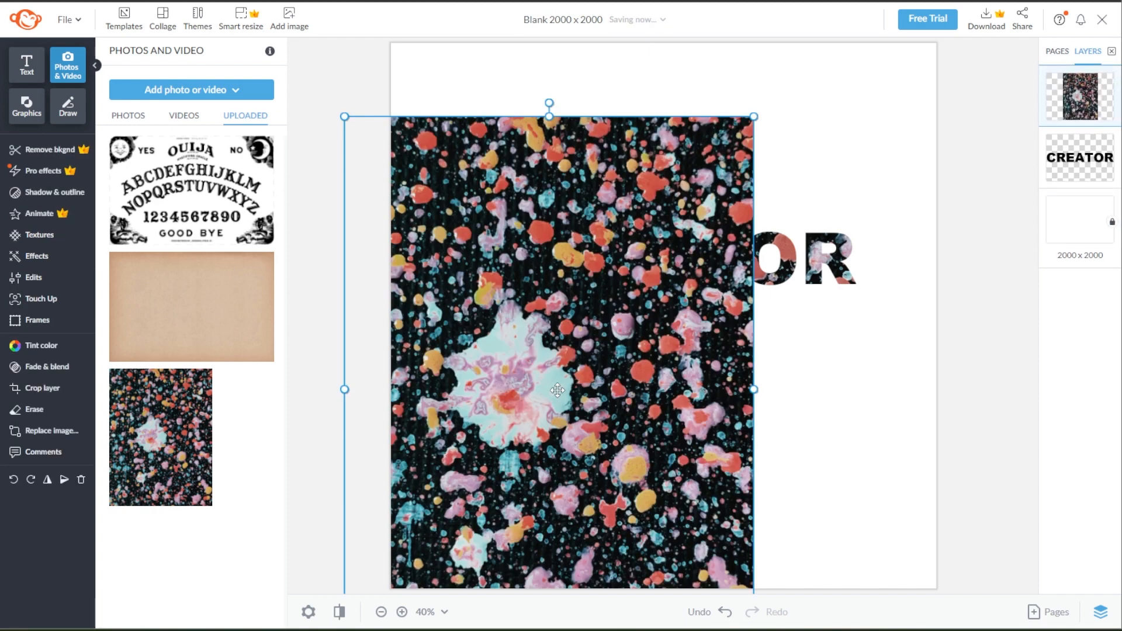
# Move and enlarge the splatter image until it covers the whole canvas, and deselect it.
pyautogui.moveTo(556, 390); pyautogui.dragTo(612, 314)
pyautogui.moveTo(805, 42); pyautogui.dragTo(847, 39)
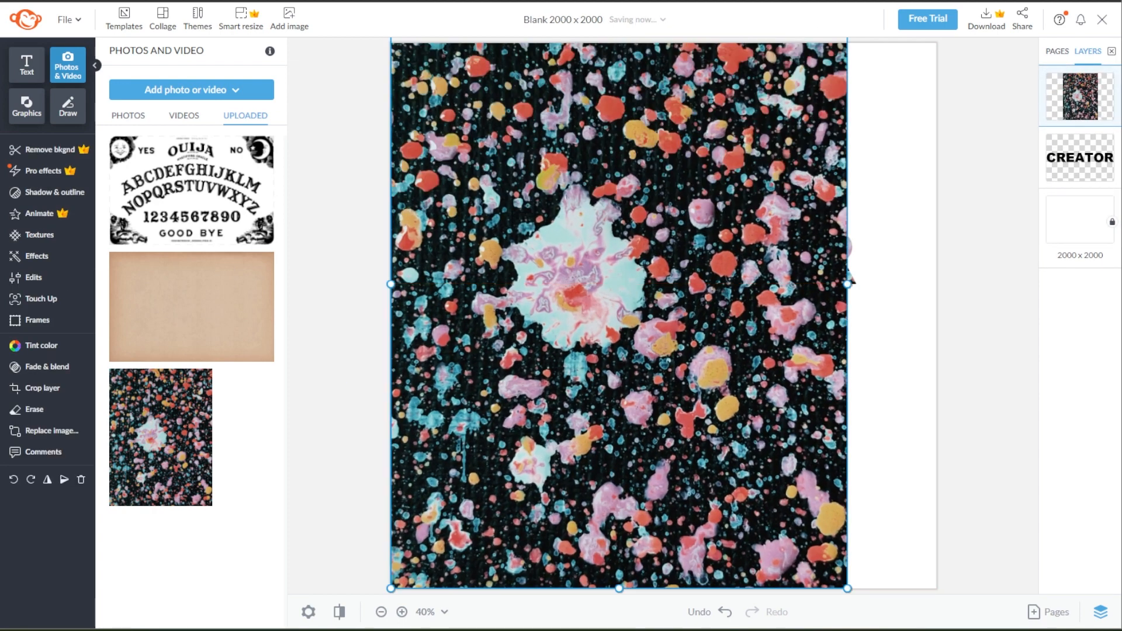
pyautogui.moveTo(754, 461); pyautogui.dragTo(778, 434)
pyautogui.scroll(-3, 778, 434)
pyautogui.moveTo(824, 504); pyautogui.dragTo(897, 560)
pyautogui.moveTo(461, 573); pyautogui.dragTo(433, 584)
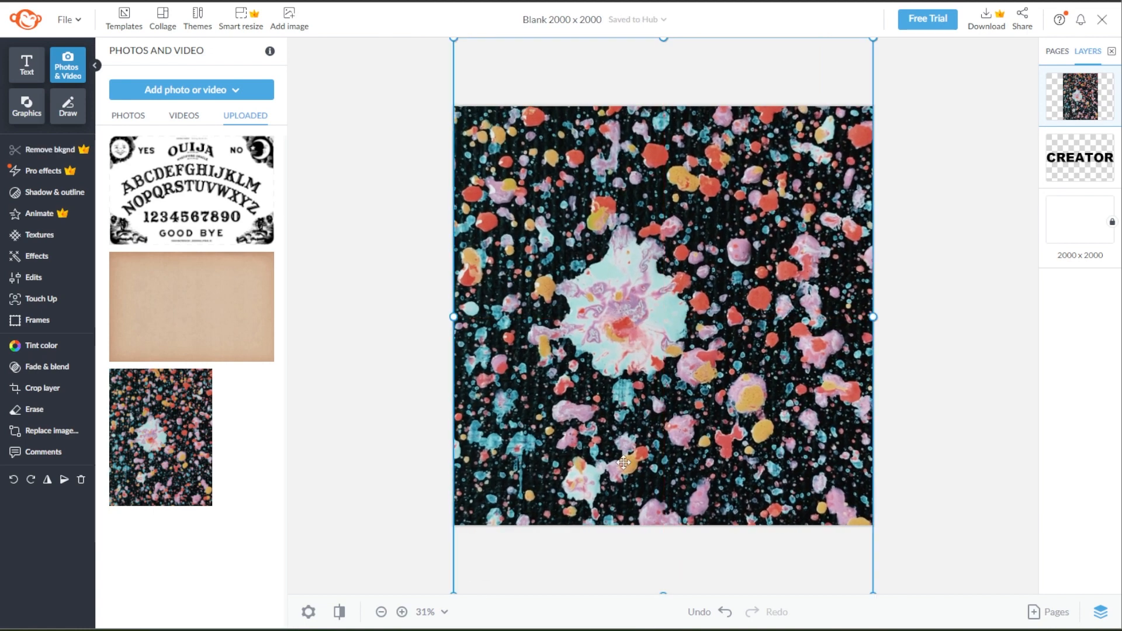
pyautogui.click(391, 526)
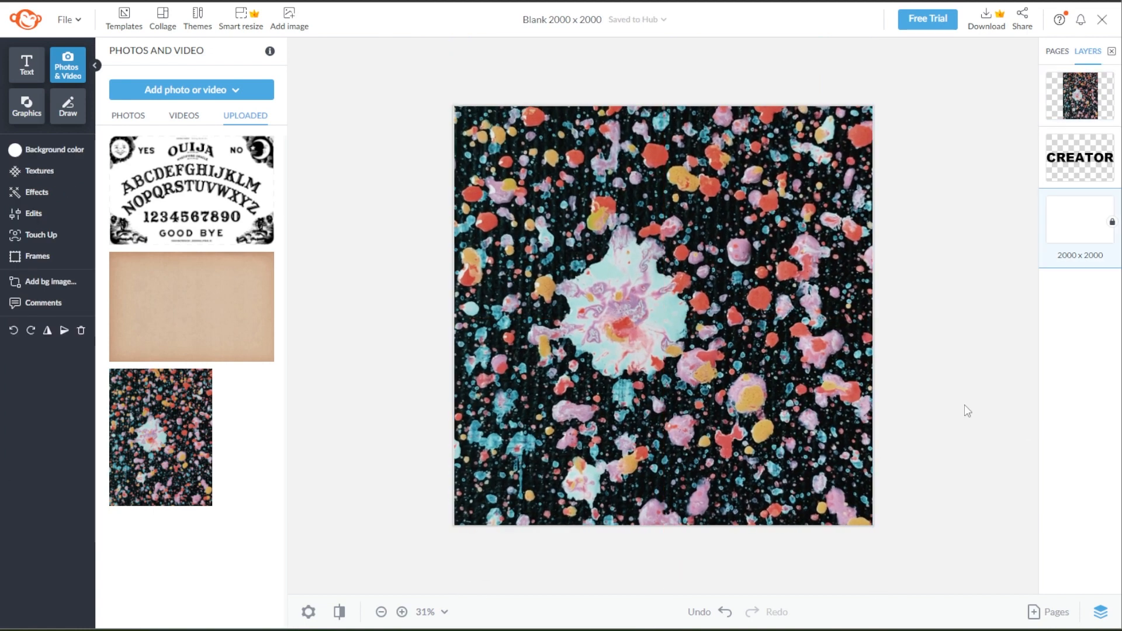
# Add a solid black square from the Basic graphics shapes to the middle of the canvas.
pyautogui.click(27, 106)
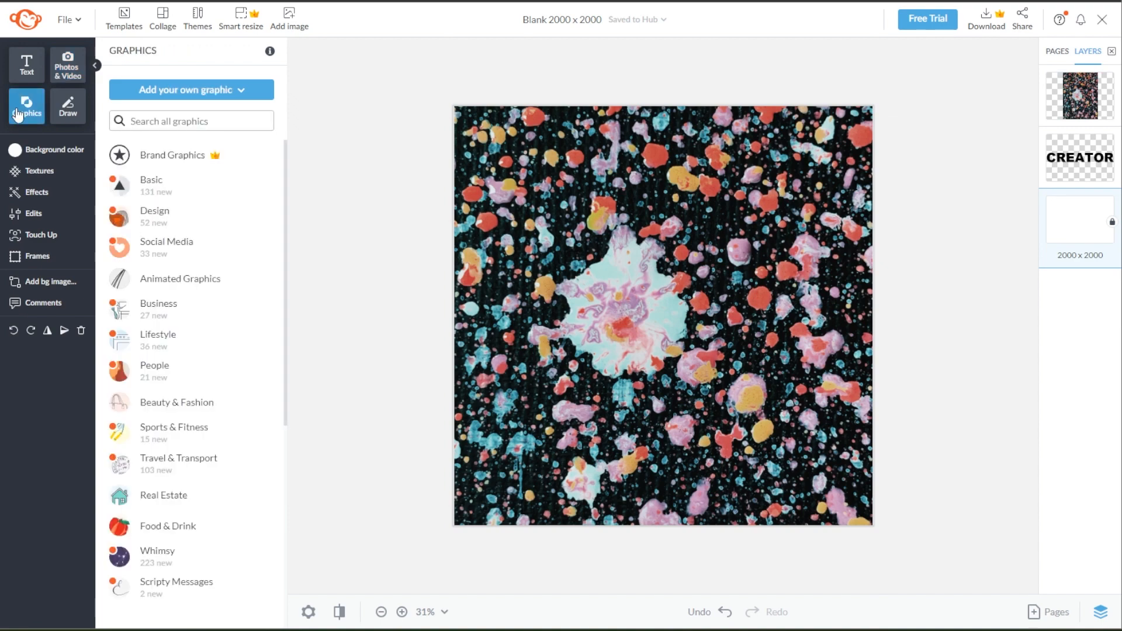
pyautogui.scroll(-2, 223, 214)
pyautogui.scroll(-3, 221, 212)
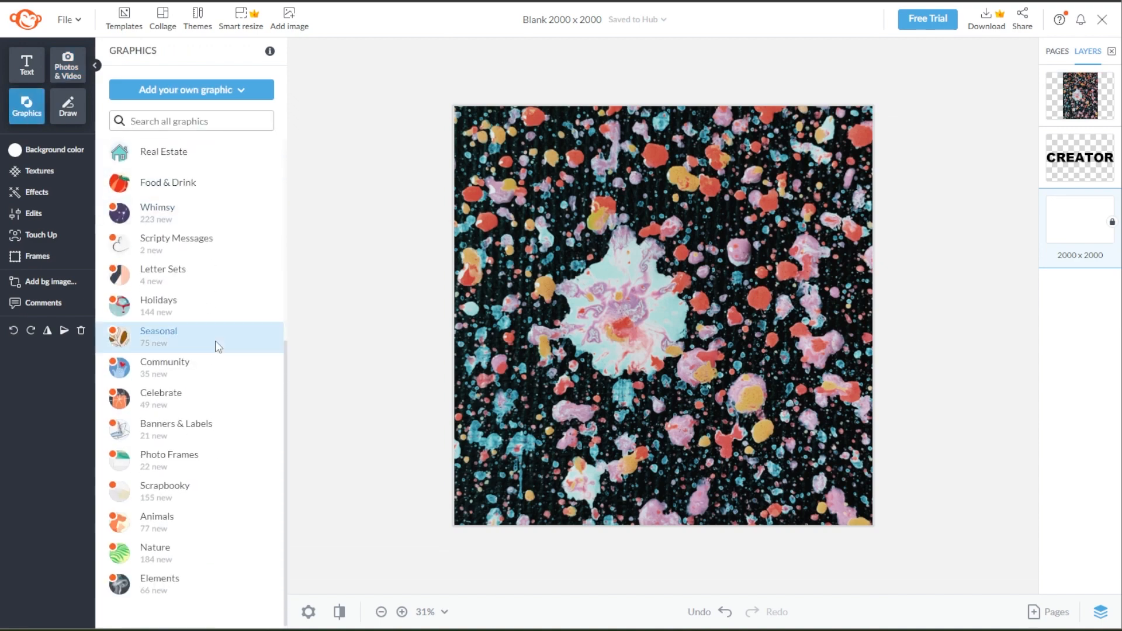
pyautogui.click(217, 344)
pyautogui.click(111, 53)
pyautogui.click(169, 492)
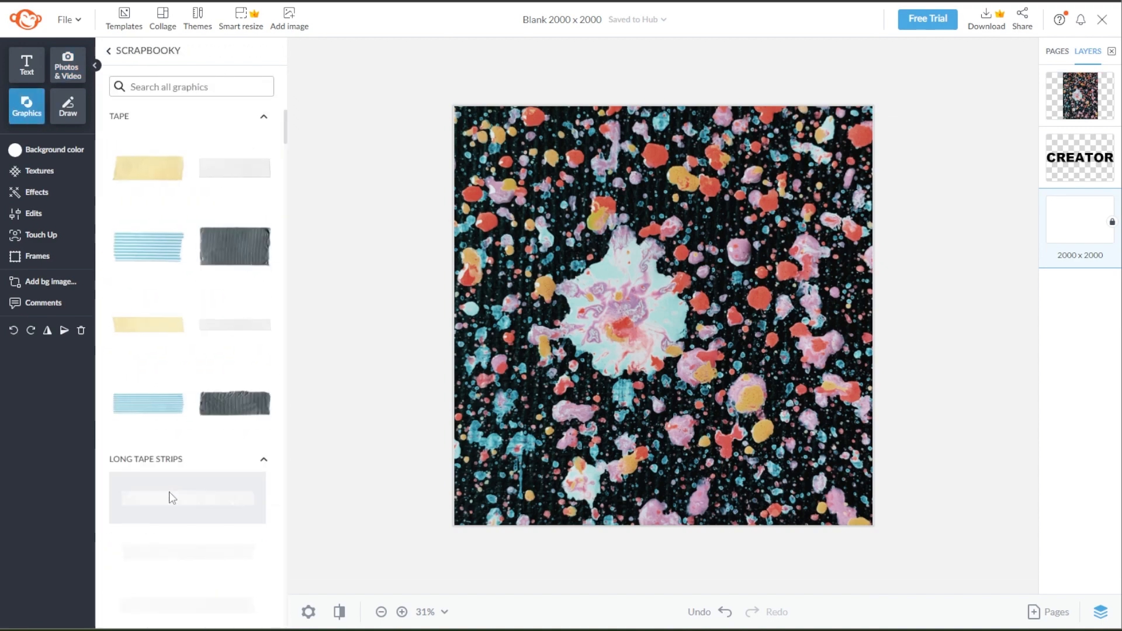
pyautogui.click(111, 52)
pyautogui.scroll(5, 161, 219)
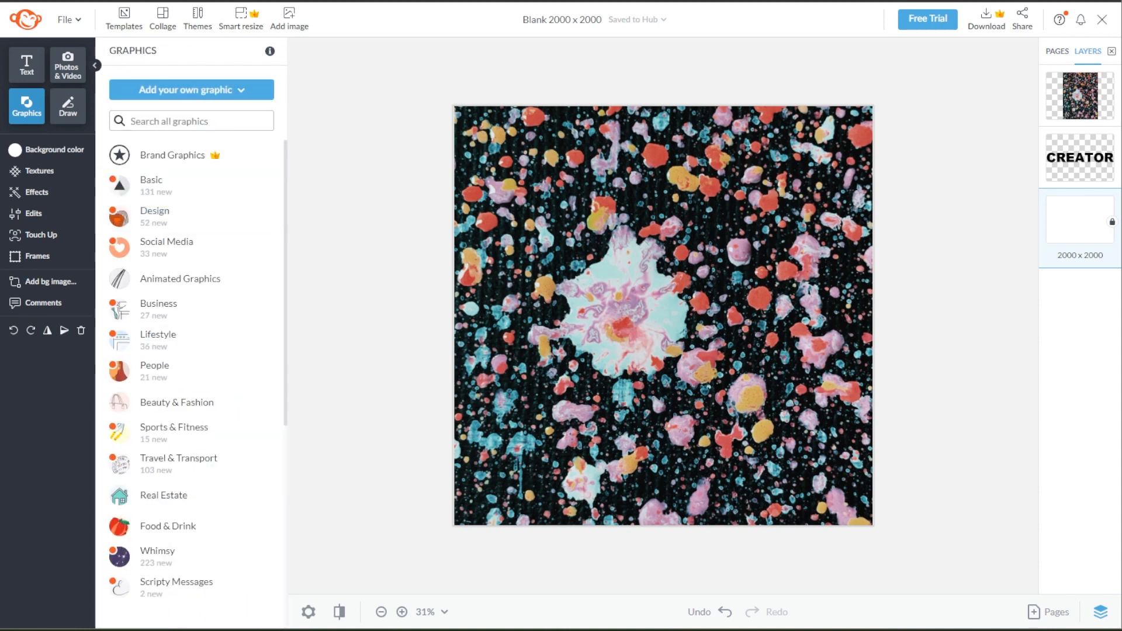
pyautogui.click(146, 186)
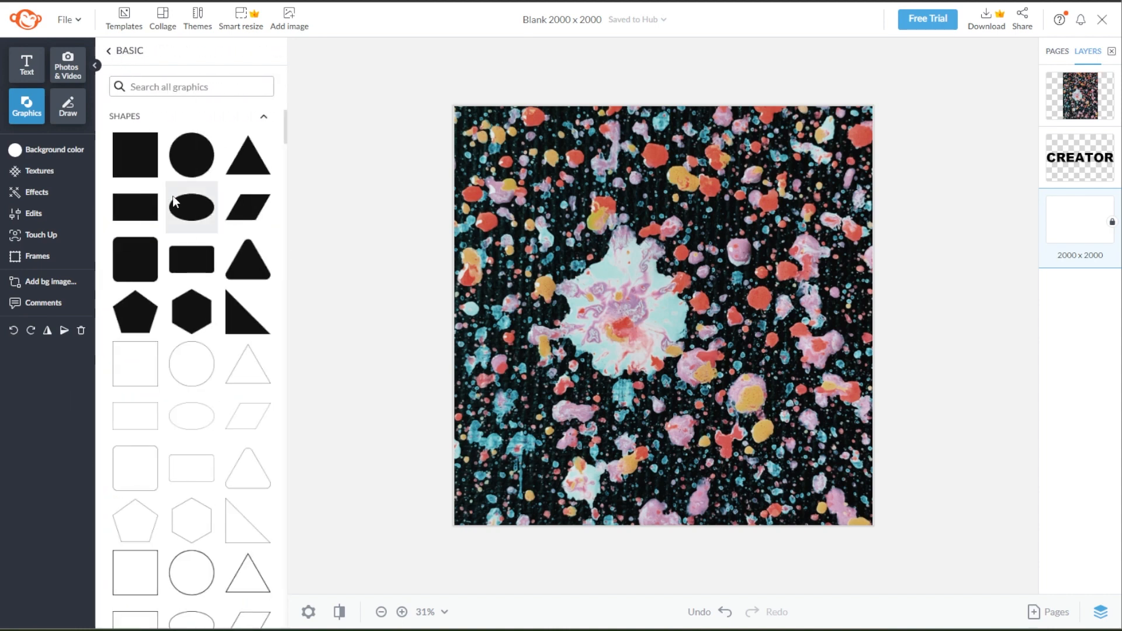
pyautogui.click(133, 166)
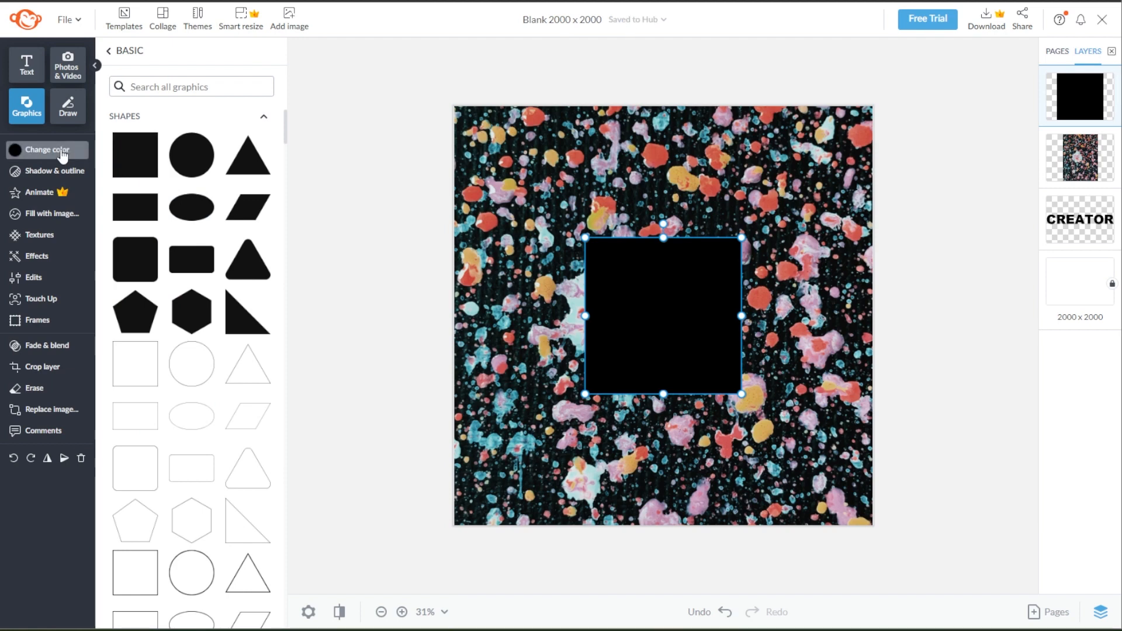
# Try a black-to-grey gradient at 45° on the square.
pyautogui.click(74, 222)
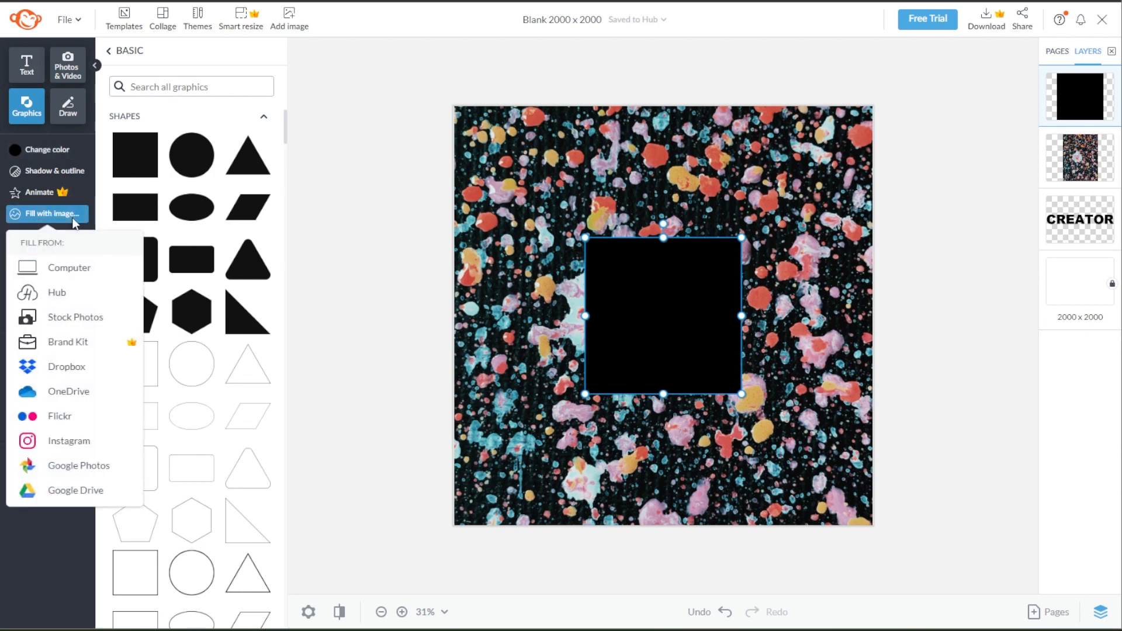
pyautogui.click(71, 170)
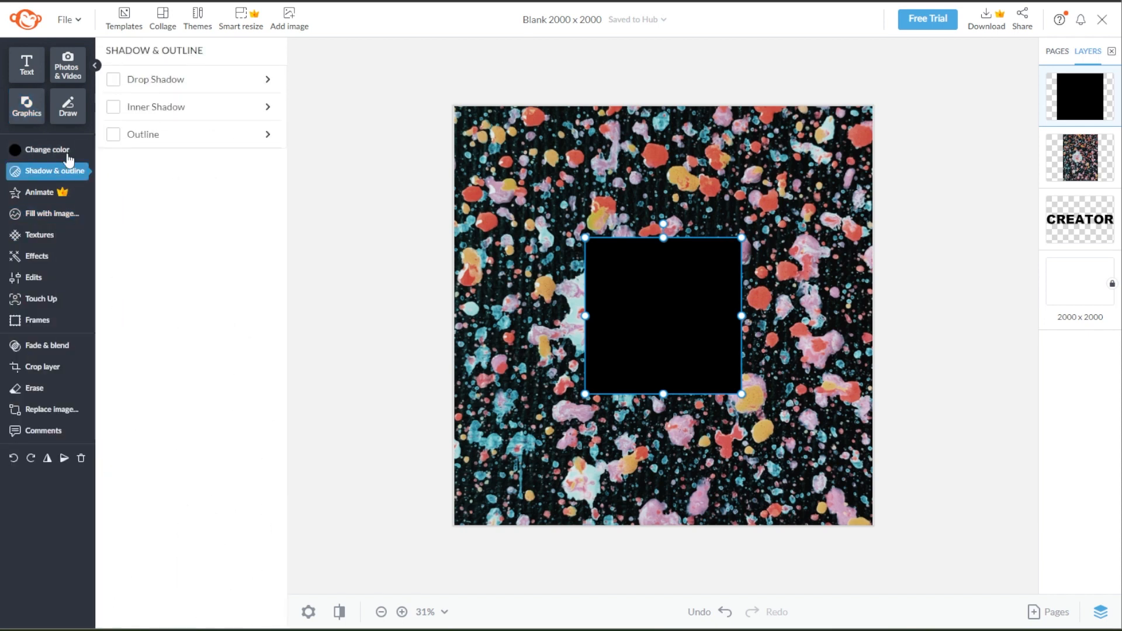
pyautogui.click(66, 153)
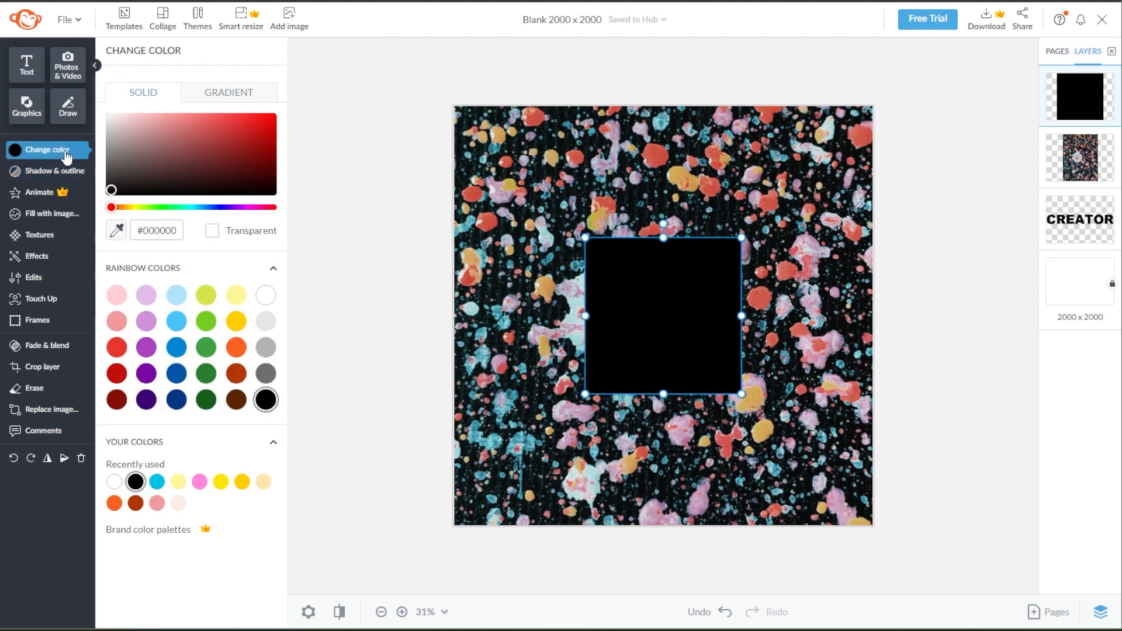
pyautogui.click(215, 96)
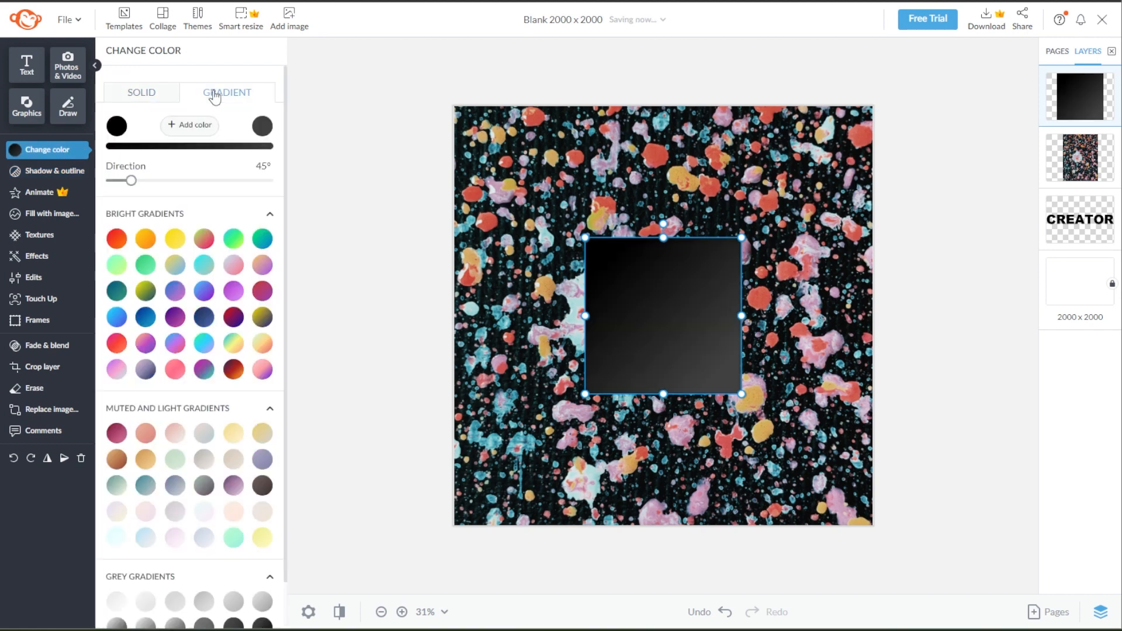
# Recolour the square solid white (#ffffff) and stretch it into a large rectangle, horizontally centred over the splatter image.
pyautogui.hotkey('ctrl', 'z')
pyautogui.hotkey('ctrl', 'z')
pyautogui.hotkey('ctrl', 'z')
pyautogui.hotkey('ctrl', 'z')
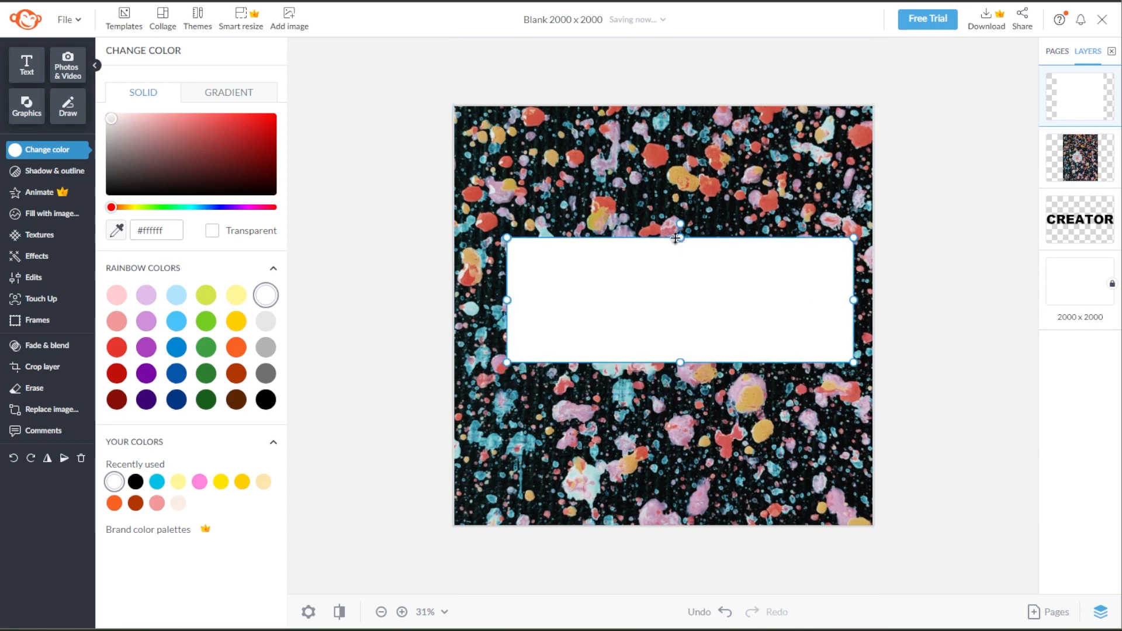
pyautogui.hotkey('ctrl', 'z')
pyautogui.hotkey('ctrl', 'z')
pyautogui.hotkey('ctrl', 'z')
pyautogui.hotkey('ctrl', 'z')
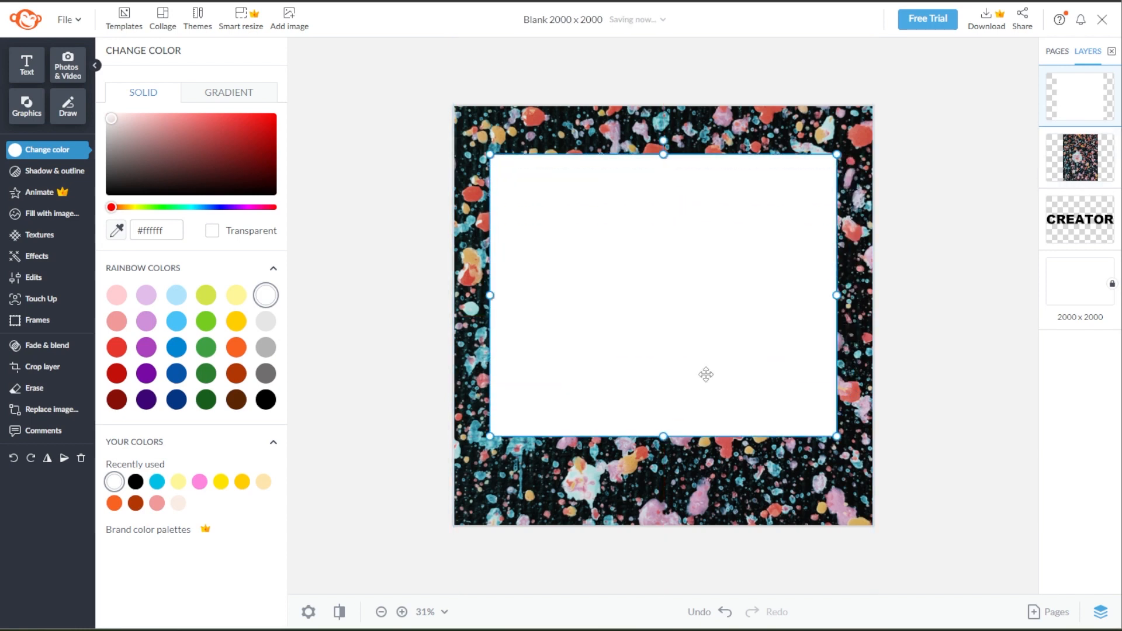
# Centre the white rectangle vertically on the canvas and bring the CREATOR text layer to the top of the layer stack.
pyautogui.moveTo(673, 414); pyautogui.dragTo(674, 434)
pyautogui.click(966, 359)
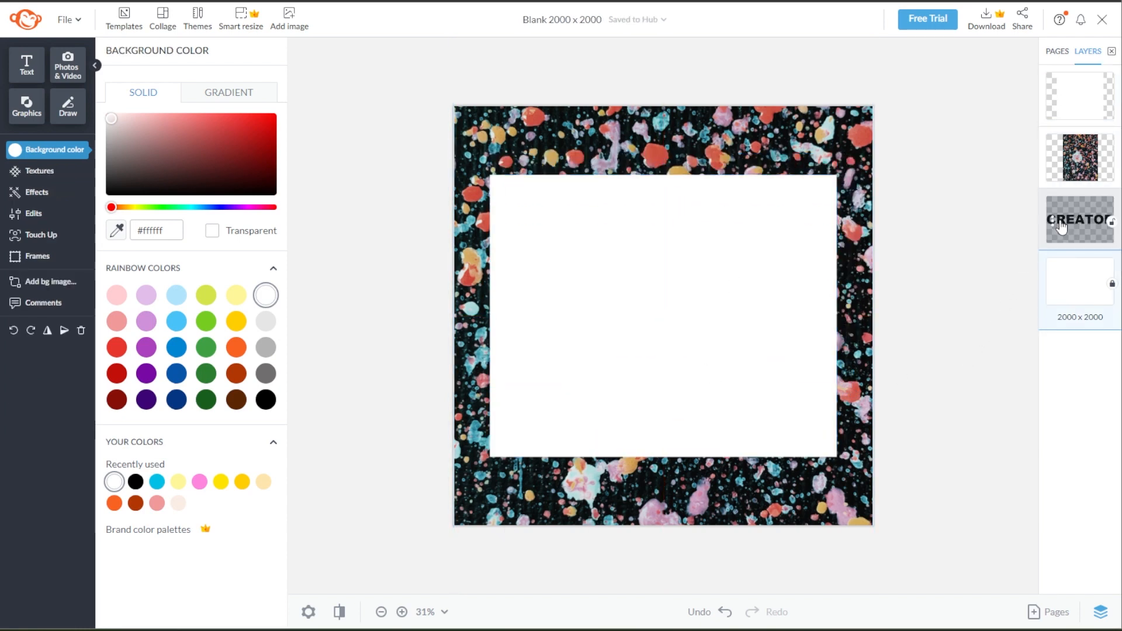
pyautogui.moveTo(1050, 221); pyautogui.dragTo(1080, 97)
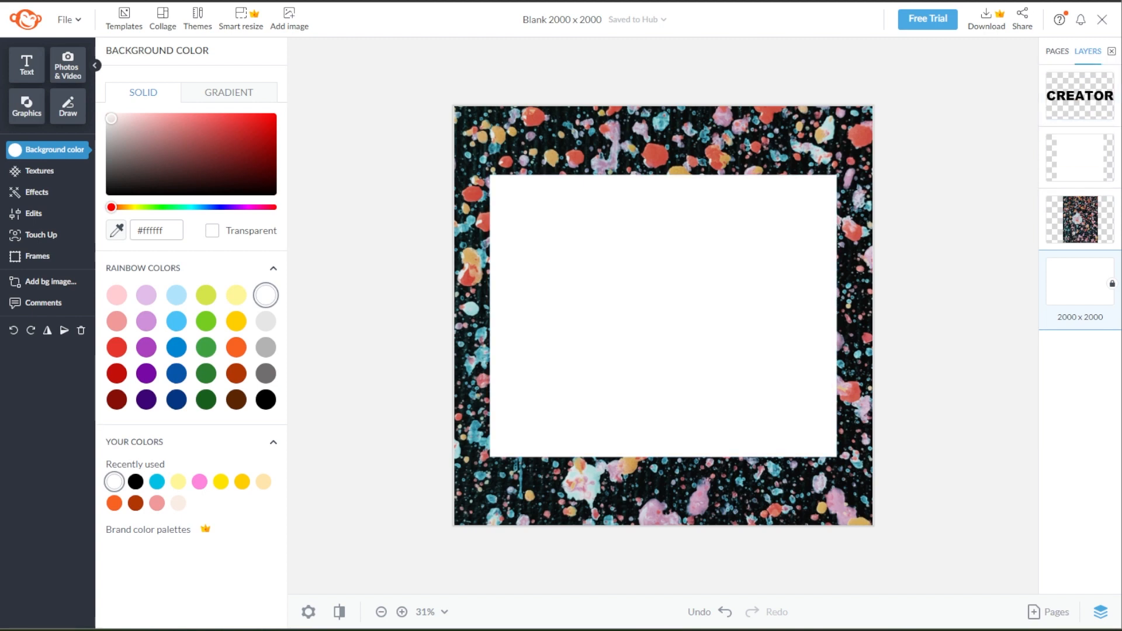
# Resize the image fill inside the CREATOR text to match the splatter image's placement, and deselect the text.
pyautogui.click(1082, 163)
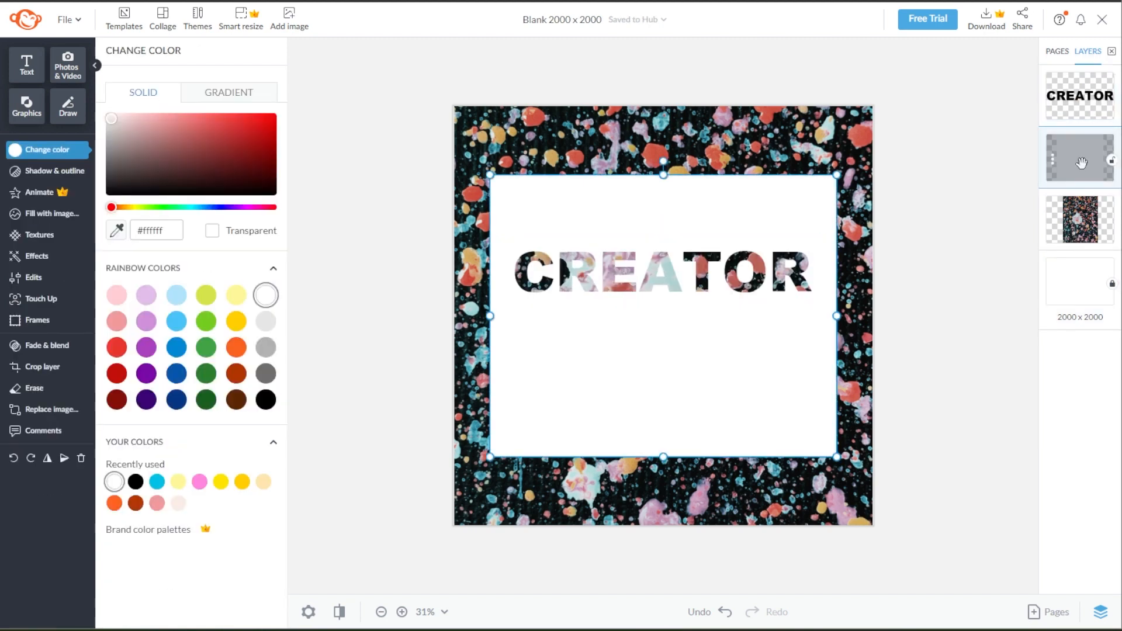
pyautogui.click(1091, 227)
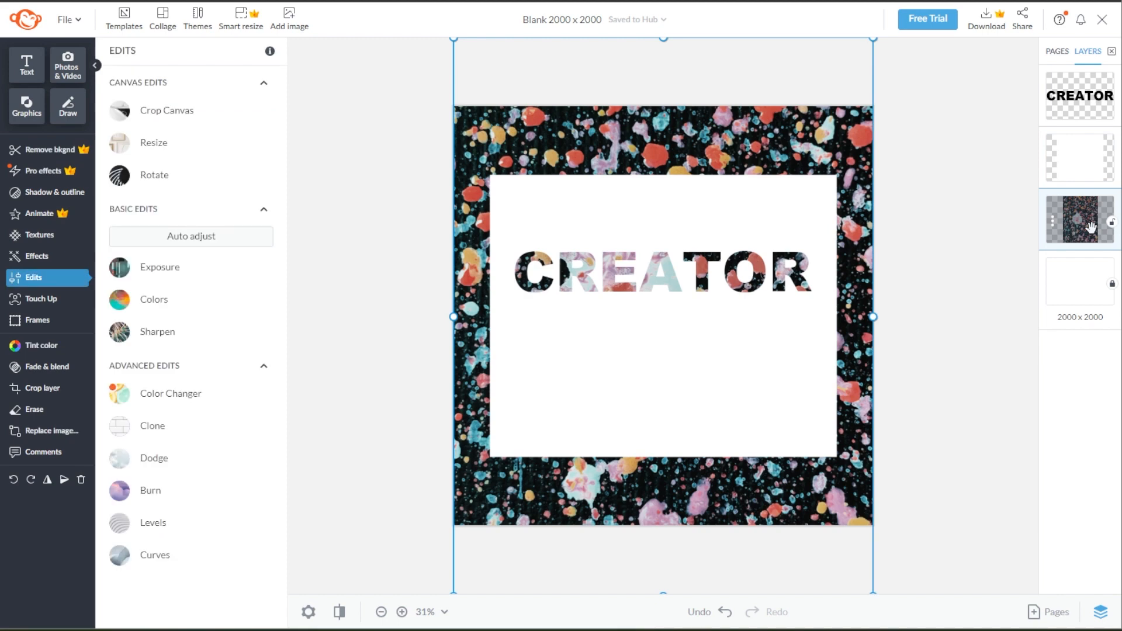
pyautogui.click(1080, 96)
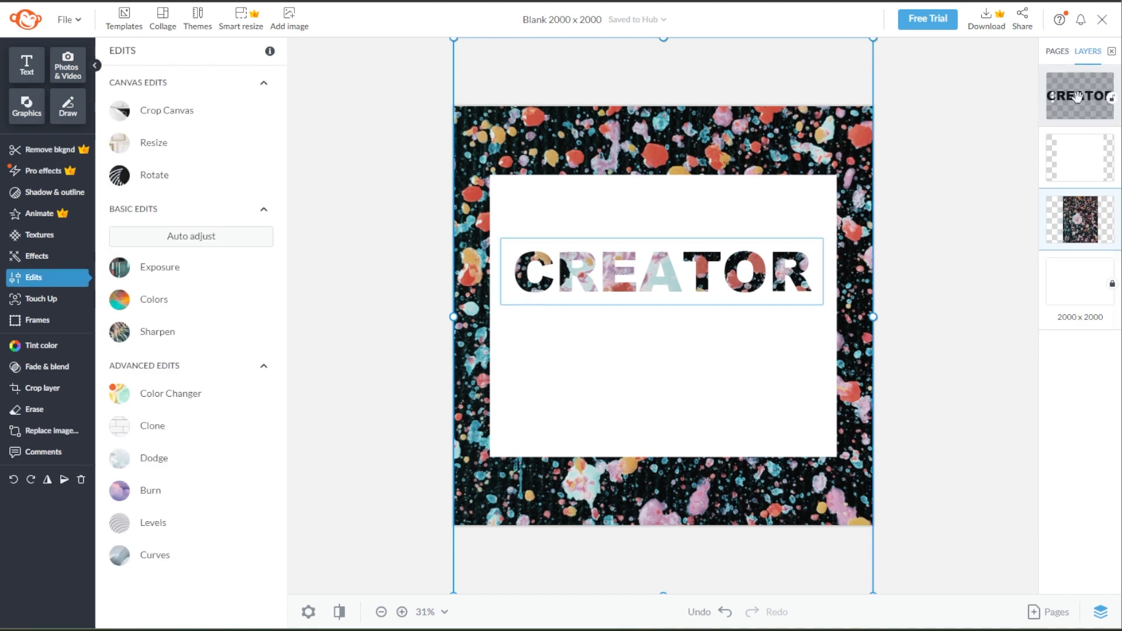
pyautogui.moveTo(865, 478)
pyautogui.mouseDown()
pyautogui.moveTo(855, 476)
pyautogui.moveTo(860, 518)
pyautogui.moveTo(858, 492)
pyautogui.mouseUp()
pyautogui.click(929, 436)
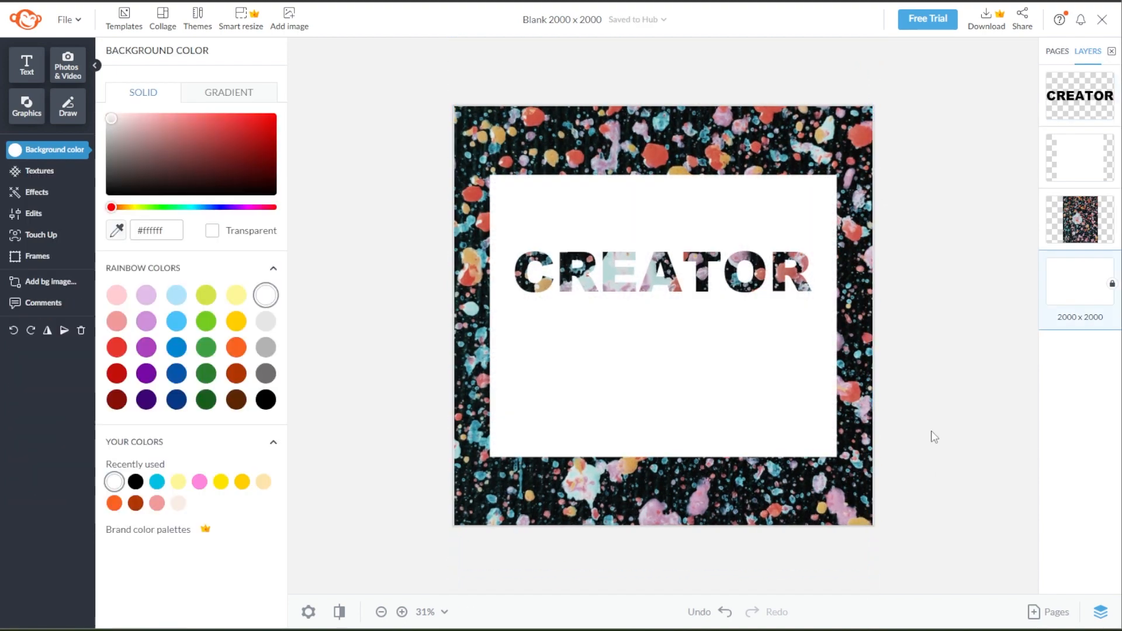
# Add the text CANVAS in Arial Black directly below CREATOR and fill it with the paint-splatter image.
pyautogui.click(27, 63)
pyautogui.click(734, 324)
pyautogui.write('CANVAS')
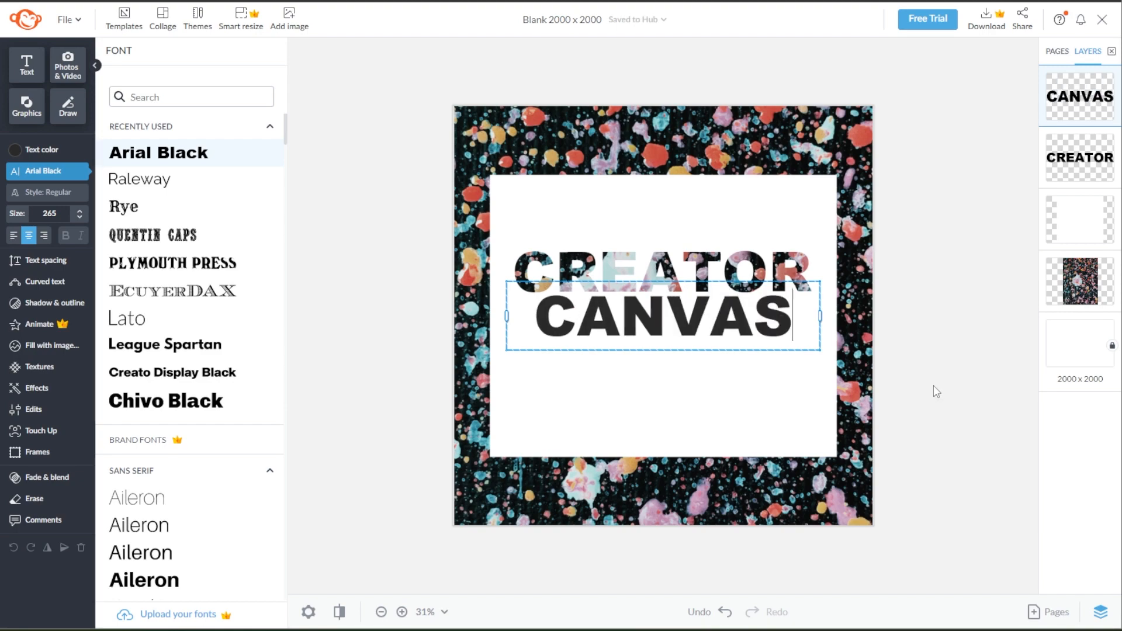
pyautogui.press('Escape')
pyautogui.click(52, 345)
pyautogui.click(170, 348)
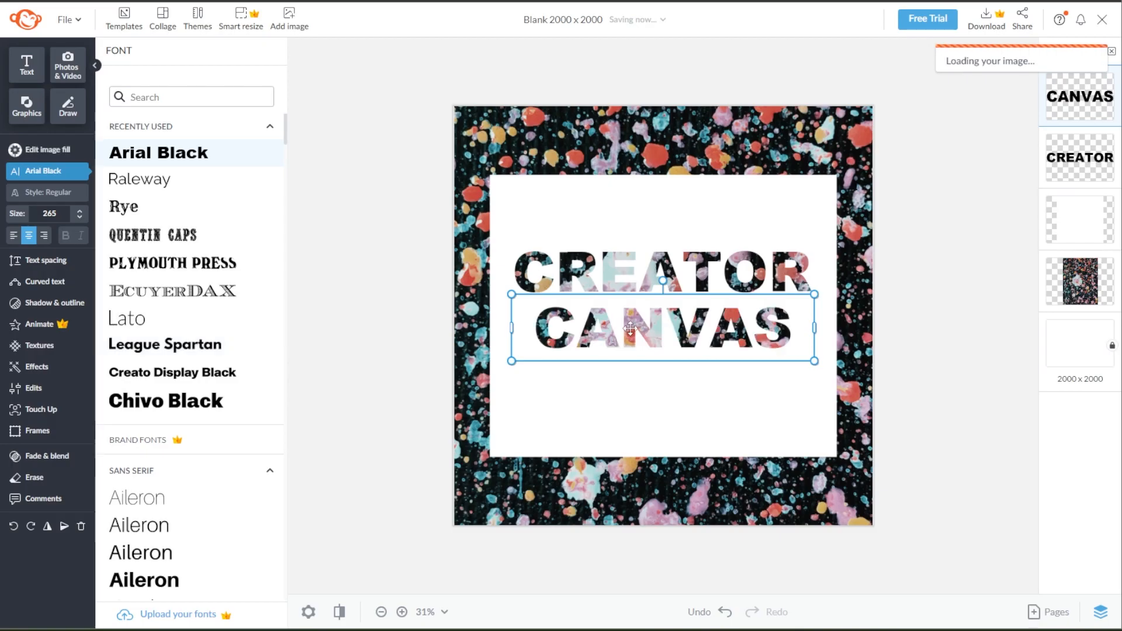
# Enlarge the image fill inside the CANVAS text until it spans the full canvas width, and finish editing the fill.
pyautogui.moveTo(457, 570); pyautogui.dragTo(456, 570)
pyautogui.moveTo(815, 125); pyautogui.dragTo(852, 131)
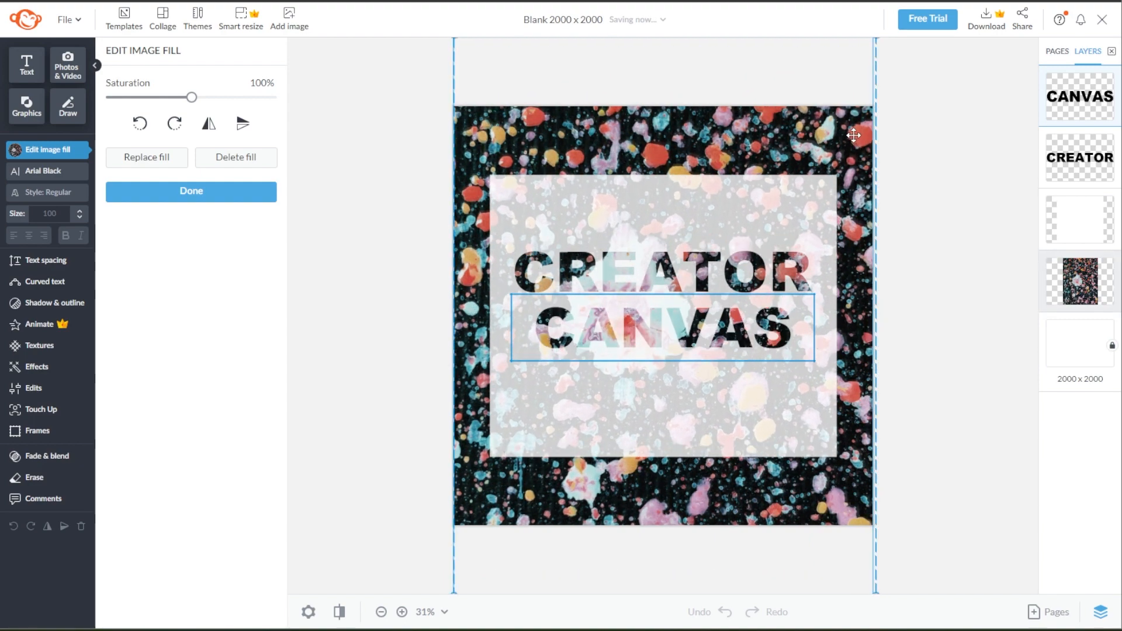
pyautogui.click(949, 346)
# Centre the CREATOR and CANVAS lines vertically on the canvas and shorten the white rectangle to frame both lines closely.
pyautogui.hotkey('ctrl', 'a')
pyautogui.hotkey('ctrl', 'g')
pyautogui.moveTo(758, 266); pyautogui.dragTo(758, 281)
pyautogui.rightClick(757, 280)
pyautogui.click(801, 520)
pyautogui.click(672, 221)
pyautogui.click(901, 418)
# Apply a black-and-white effect to the splatter background image and deselect it.
pyautogui.click(853, 445)
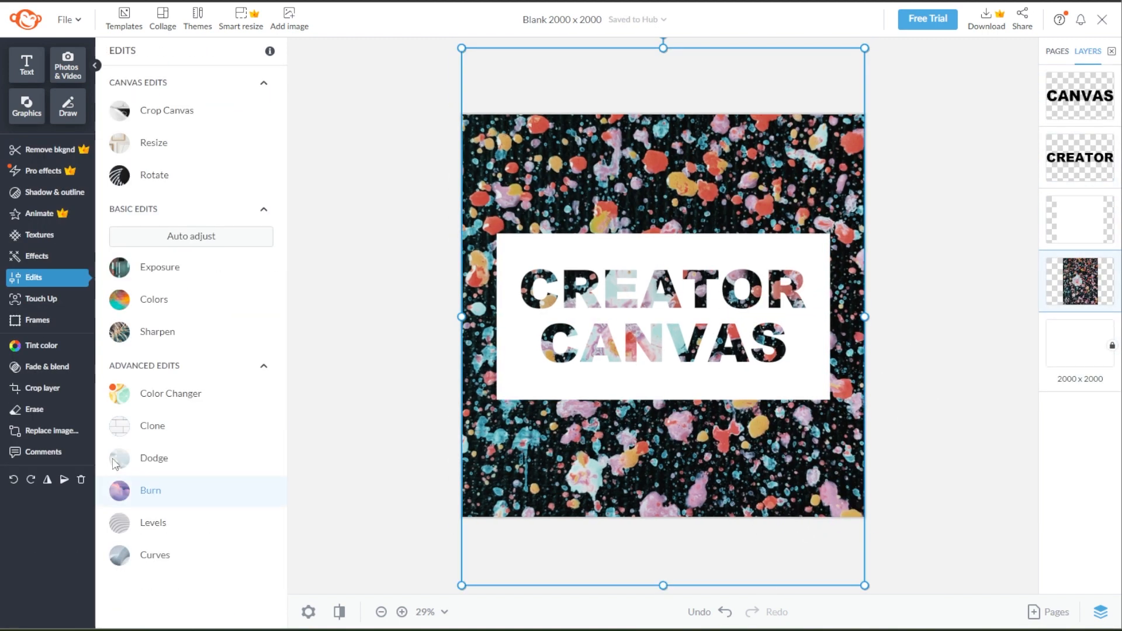
pyautogui.click(36, 256)
pyautogui.click(158, 500)
pyautogui.click(188, 602)
pyautogui.click(345, 380)
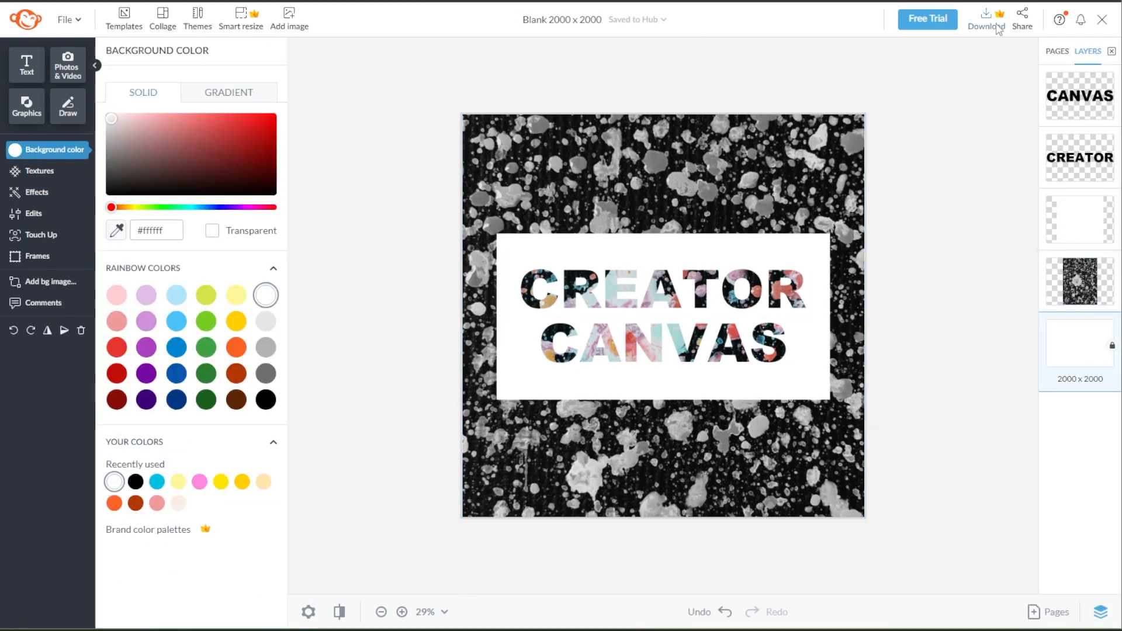
# Open the sharing options for the finished design.
pyautogui.click(1017, 29)
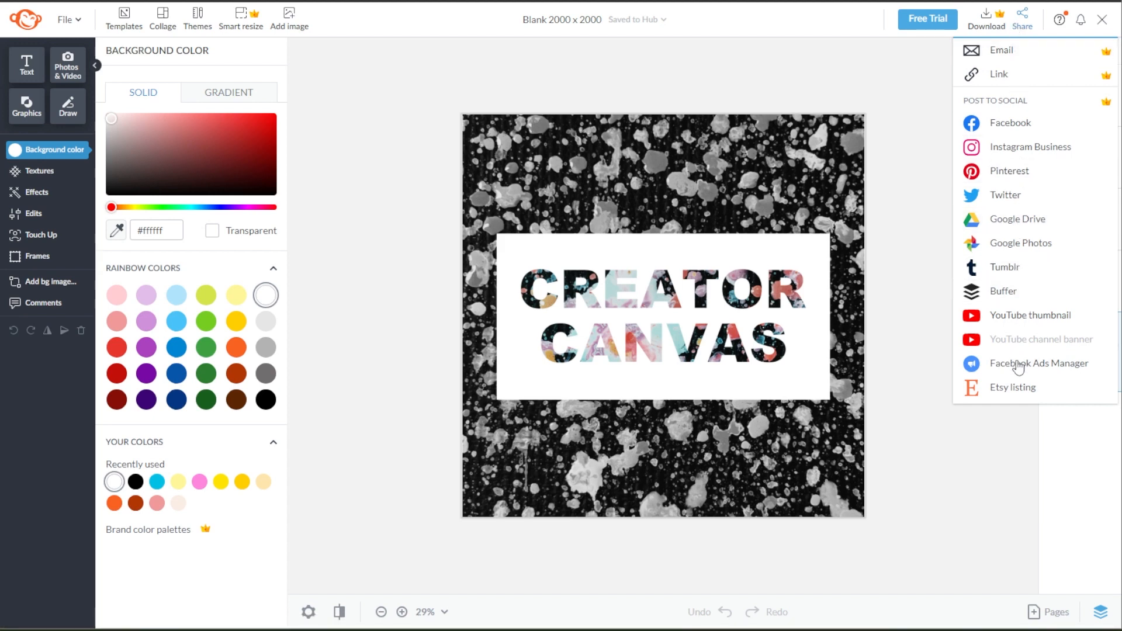